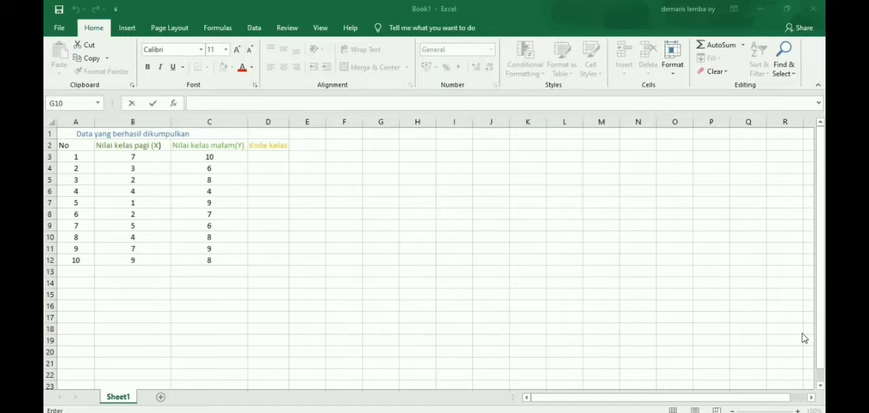
# Step: Enter the heading X in cell D2, beneath the Kode kelas heading
pyautogui.press('Return')
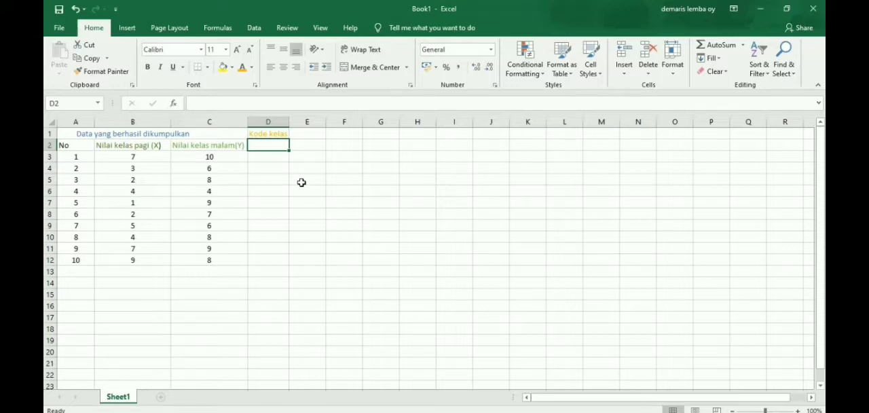
pyautogui.doubleClick(269, 147)
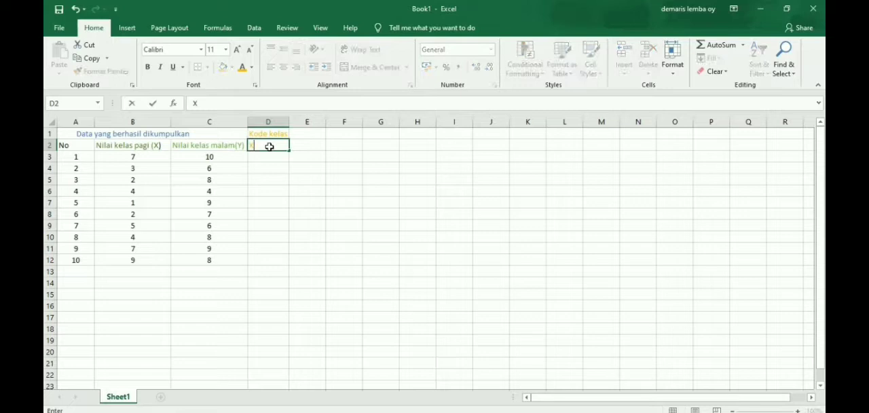
pyautogui.press('Return')
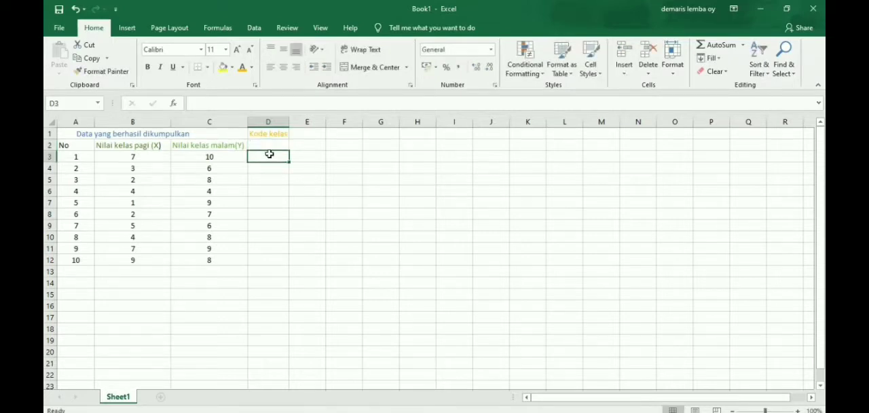
pyautogui.click(269, 143)
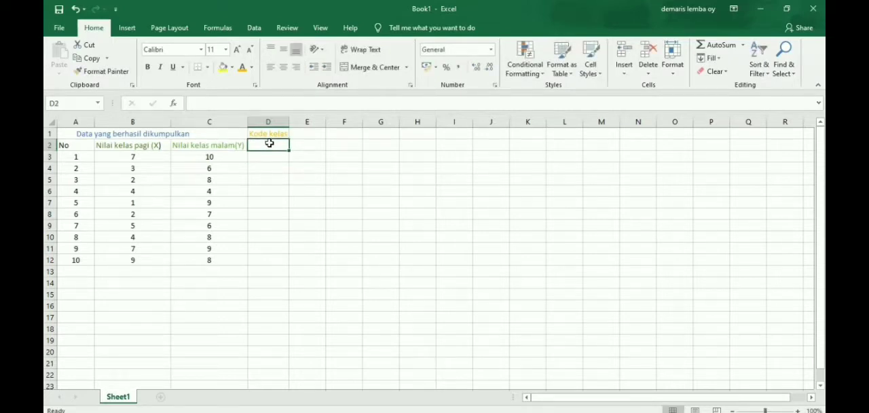
pyautogui.write('X')
pyautogui.click(263, 163)
pyautogui.click(263, 155)
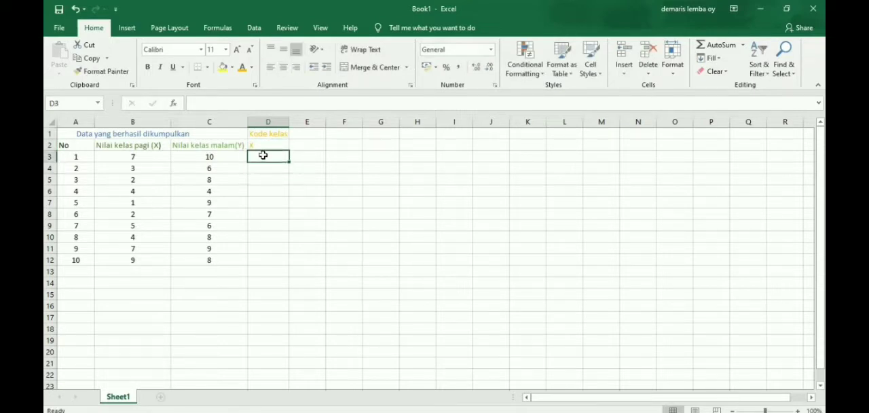
# Step: Enter the class code 1 in D3 and fill it down through D12
pyautogui.write('1')
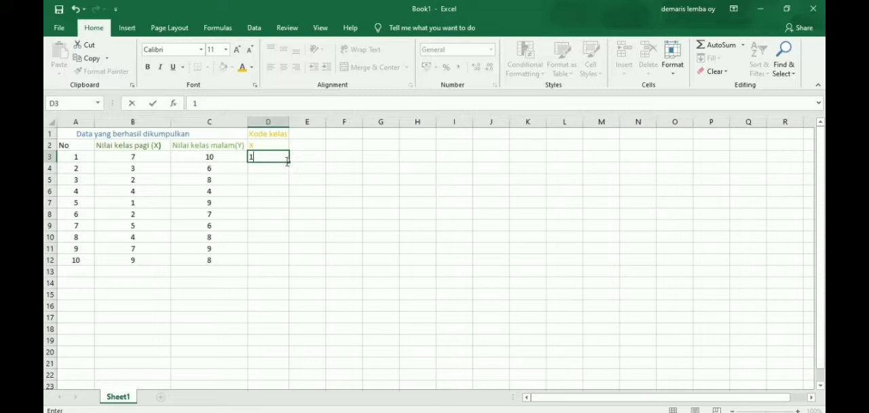
pyautogui.press('Return')
pyautogui.click(285, 157)
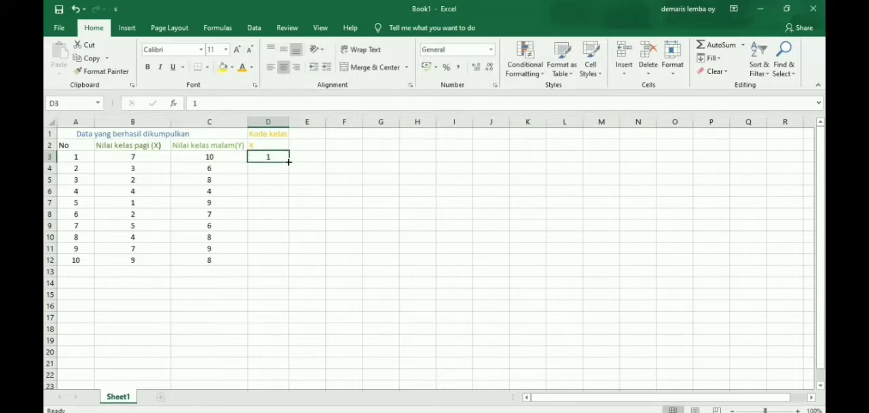
pyautogui.moveTo(289, 161); pyautogui.dragTo(287, 264)
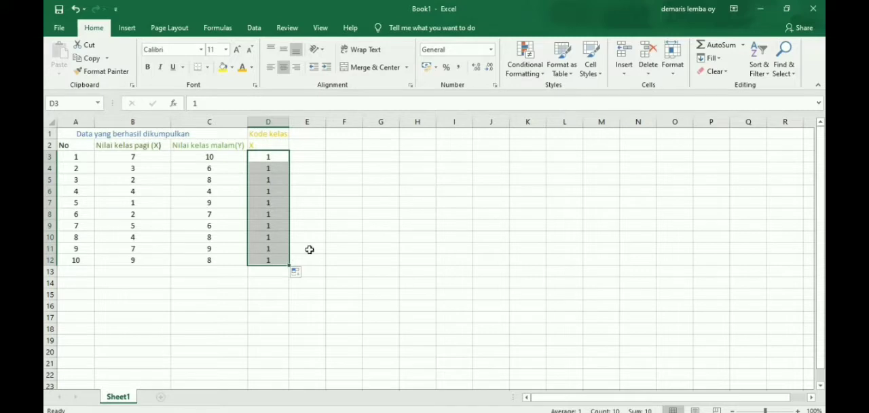
# Step: Enter the heading Y in cell E2, beside the X heading
pyautogui.click(312, 146)
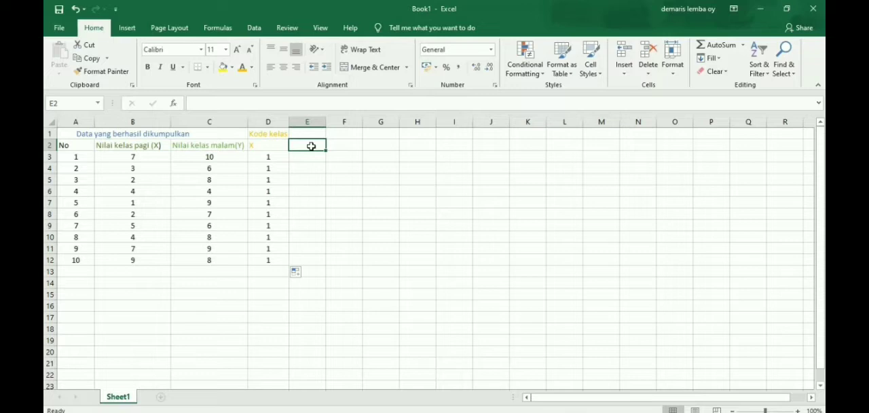
pyautogui.write('y')
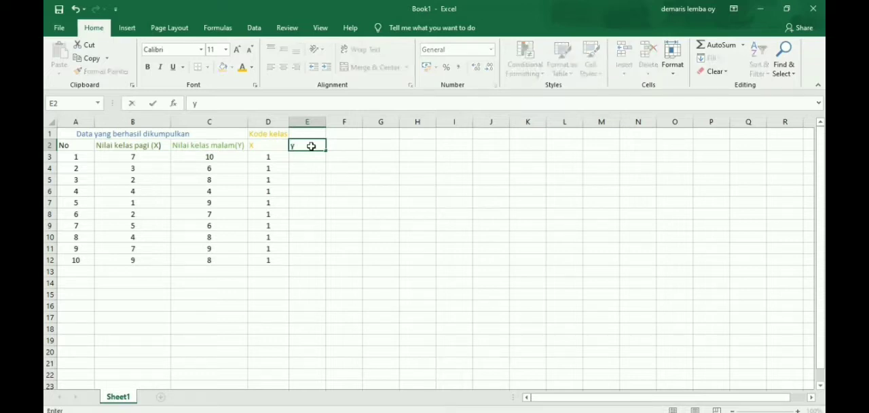
pyautogui.press('BackSpace')
pyautogui.write('Y')
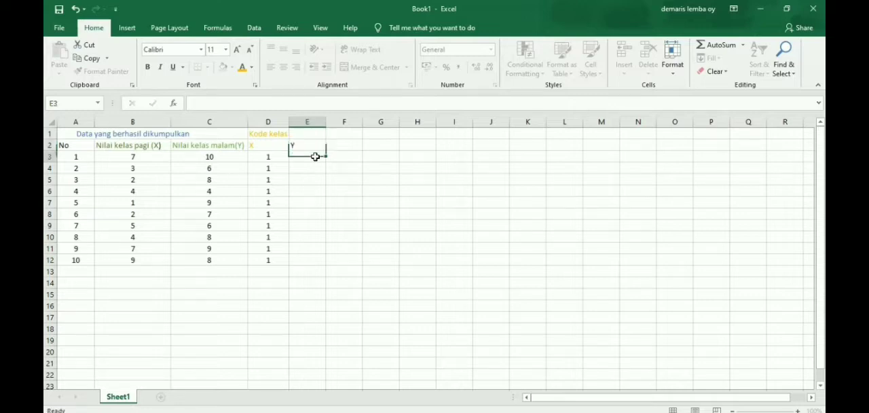
# Step: Enter the class code 2 in E3 and fill it down through E12
pyautogui.click(315, 157)
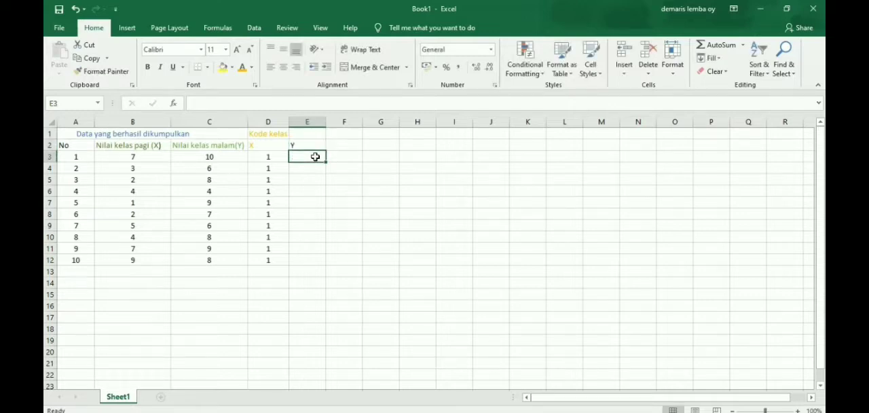
pyautogui.write('2')
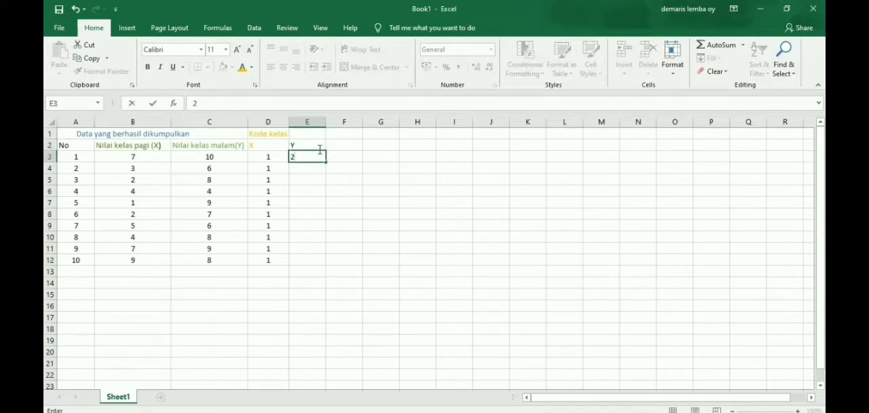
pyautogui.click(326, 163)
pyautogui.moveTo(327, 161); pyautogui.dragTo(329, 262)
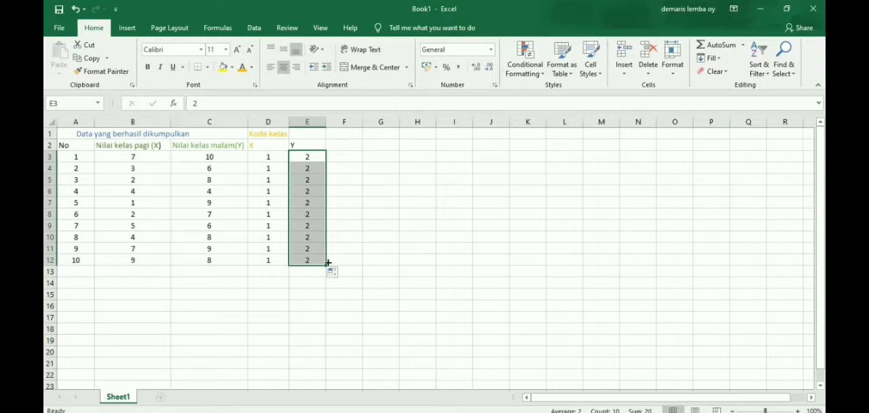
pyautogui.click(350, 260)
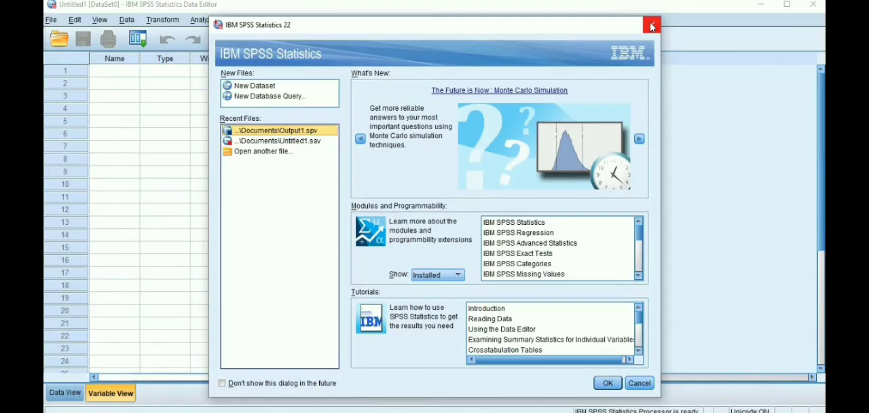
# Step: In IBM SPSS Statistics, dismiss the start-up dialog and name the first variable Hasil in Variable View
pyautogui.click(651, 25)
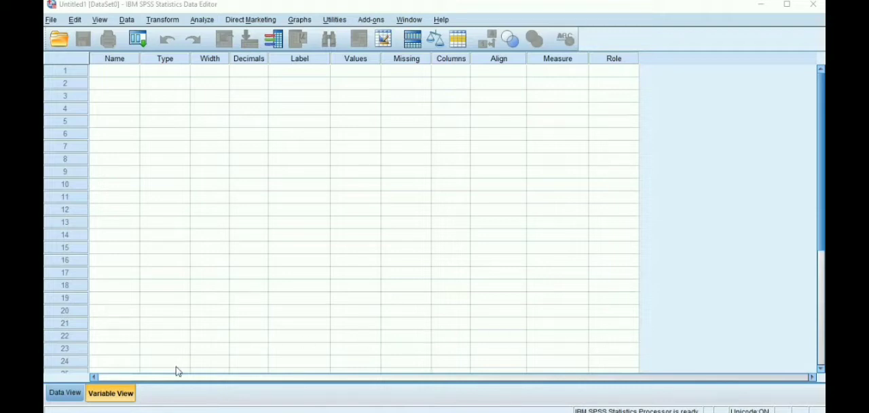
pyautogui.click(112, 396)
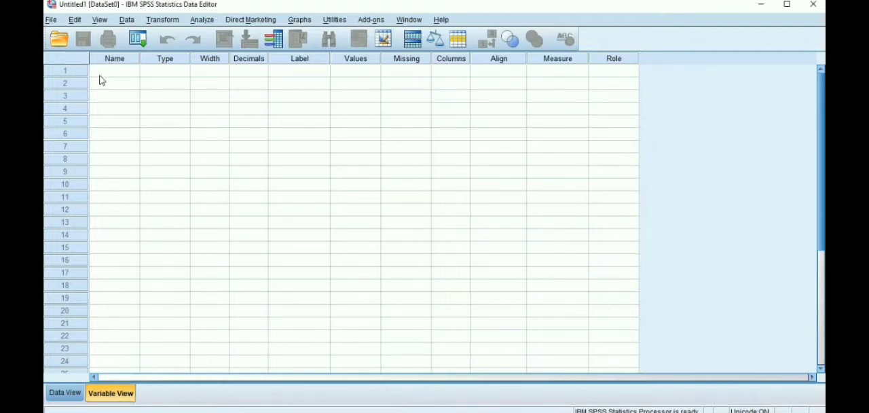
pyautogui.click(103, 71)
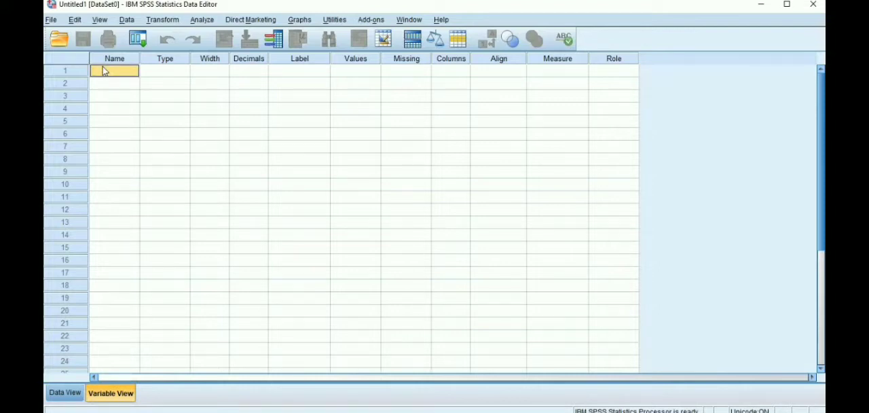
pyautogui.write('H')
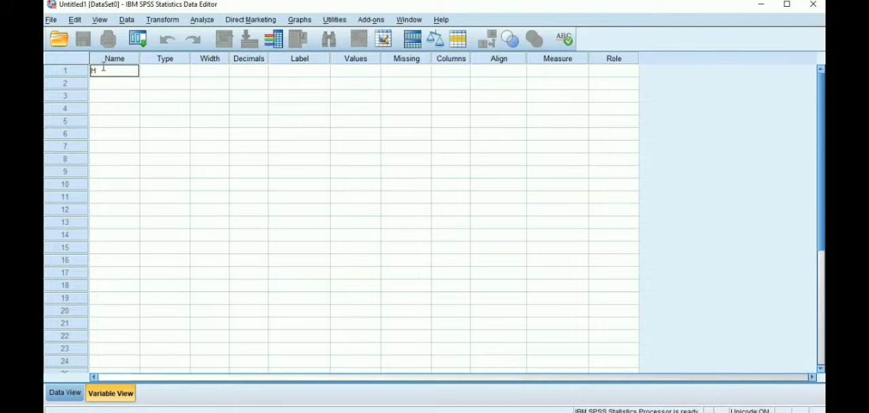
pyautogui.write('asil')
# Step: Add a second variable named kelas below Hasil
pyautogui.click(132, 84)
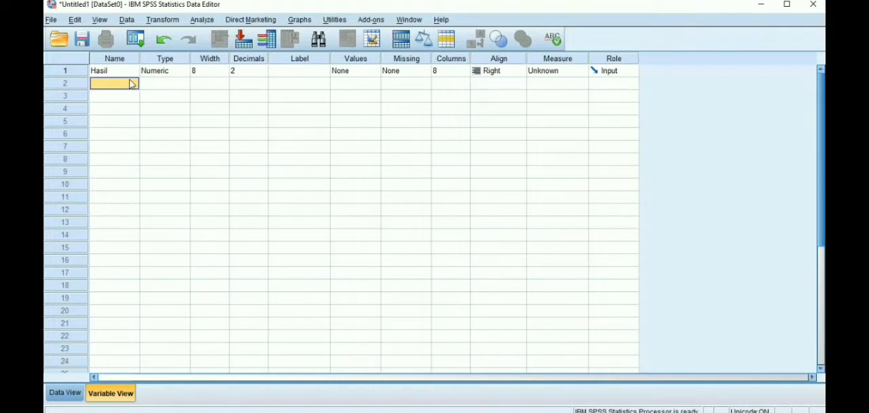
pyautogui.write('kelas')
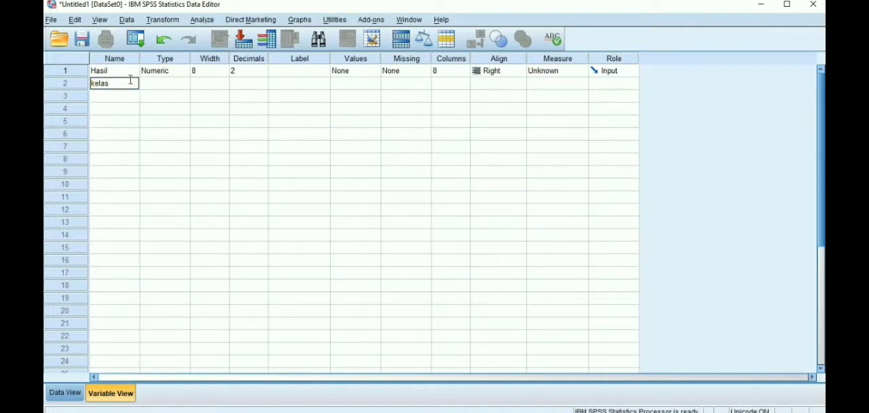
pyautogui.click(150, 86)
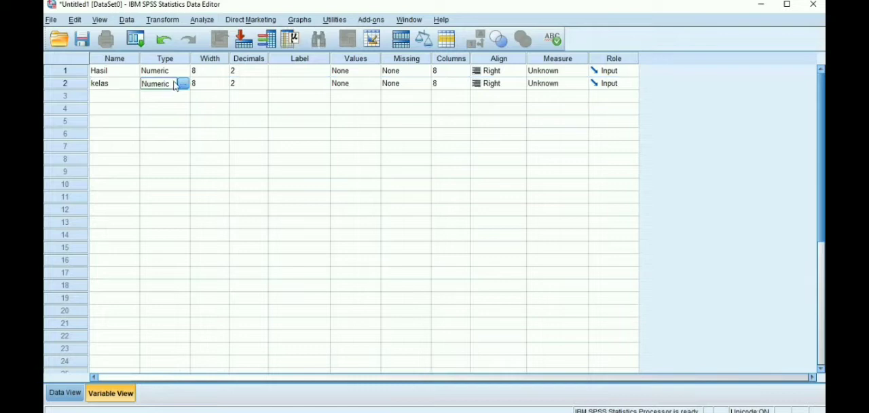
# Step: Label the Hasil variable "hasil belajar statistika" and the kelas variable "kelas"
pyautogui.click(299, 72)
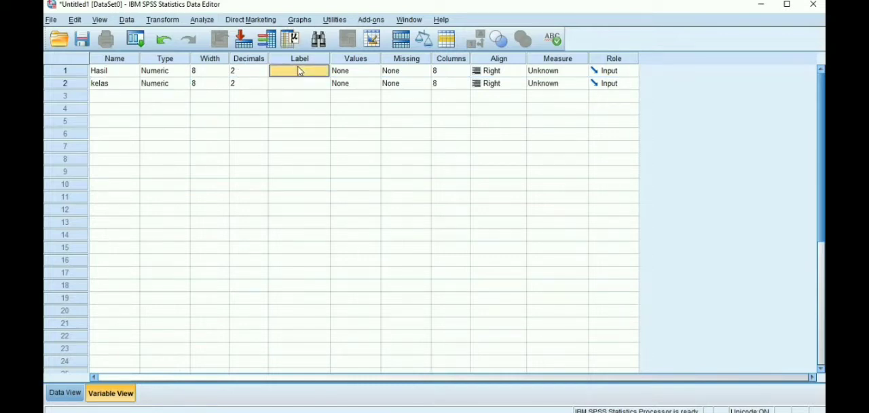
pyautogui.write('has')
pyautogui.write('il be')
pyautogui.write('lajar sta')
pyautogui.write('tis')
pyautogui.write('tika')
pyautogui.click(286, 84)
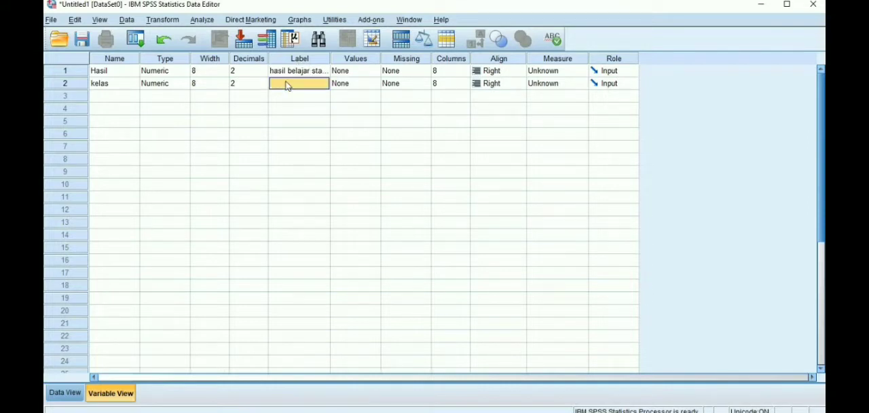
pyautogui.write('kelas')
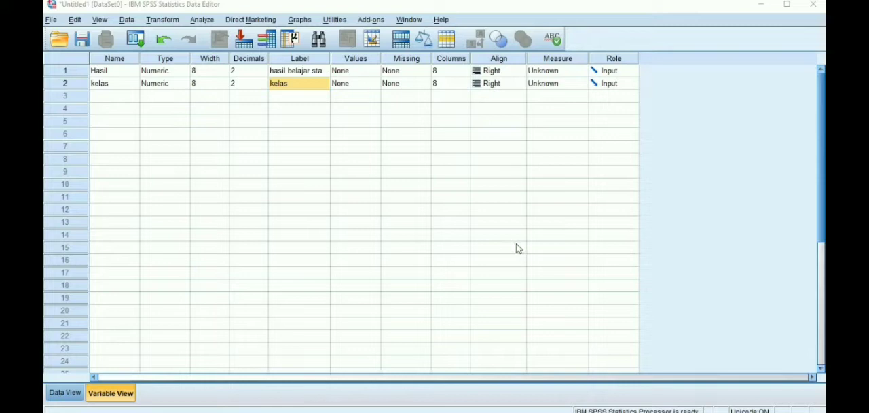
# Step: Add a value label for the Hasil variable that assigns "kelas X" to value 1
pyautogui.click(362, 71)
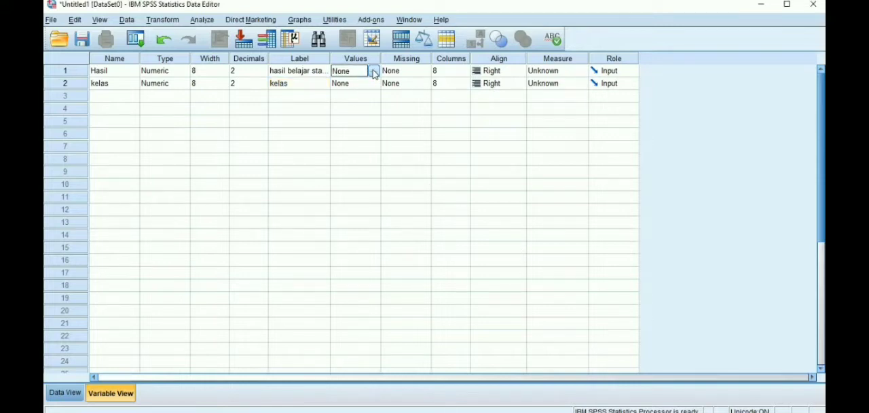
pyautogui.click(374, 71)
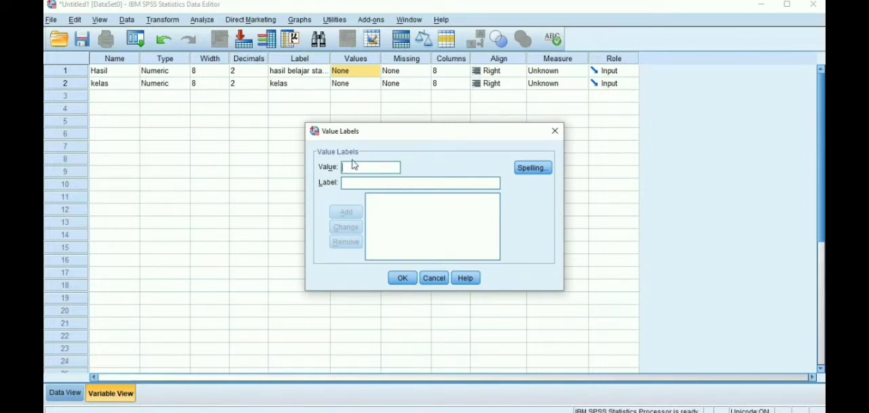
pyautogui.write('1')
pyautogui.click(347, 184)
pyautogui.write('kelas')
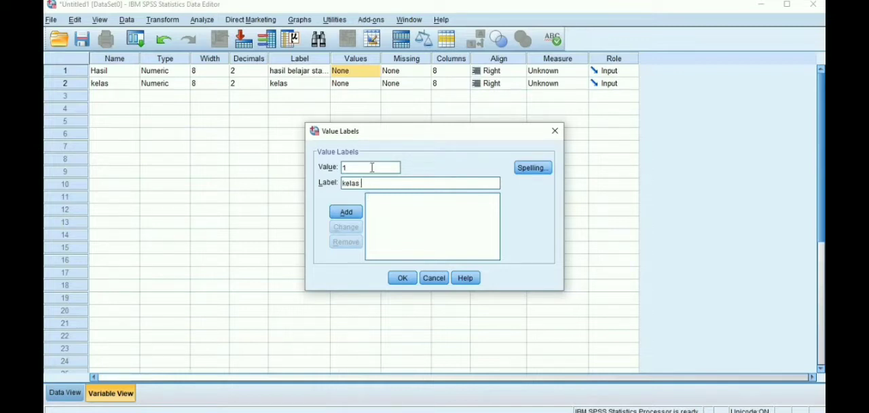
pyautogui.write('X')
pyautogui.click(345, 213)
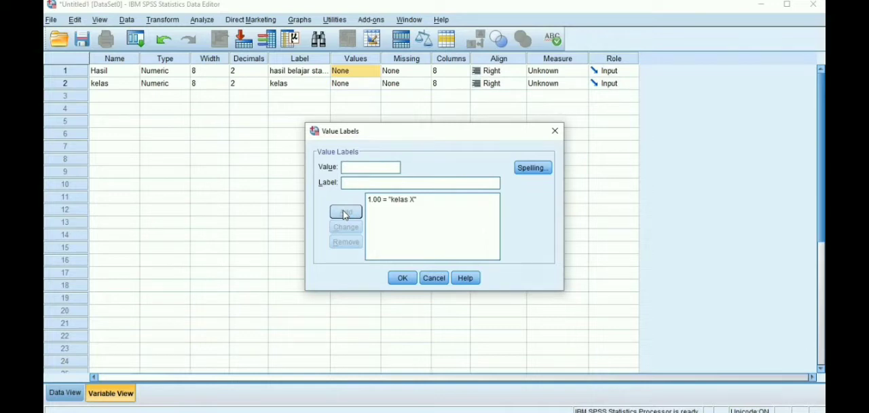
# Step: Add the value label "Kelas Y" for value 2 and apply the Hasil variable's value labels
pyautogui.click(353, 166)
pyautogui.write('2')
pyautogui.click(348, 182)
pyautogui.write('kelas')
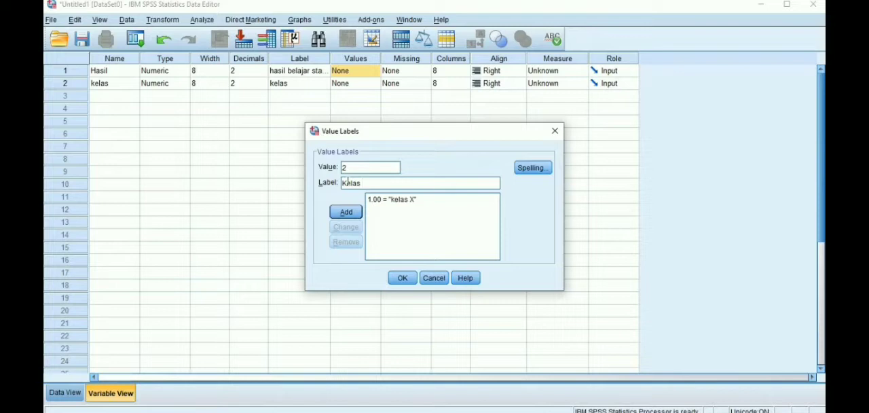
pyautogui.write(' Y')
pyautogui.click(339, 212)
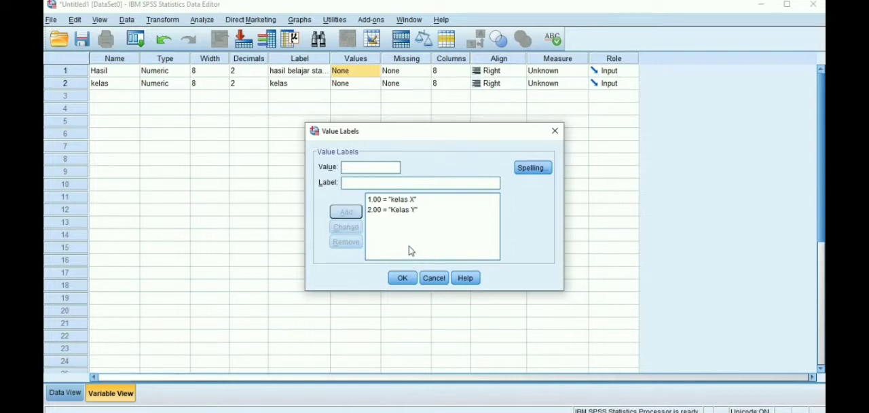
pyautogui.click(402, 278)
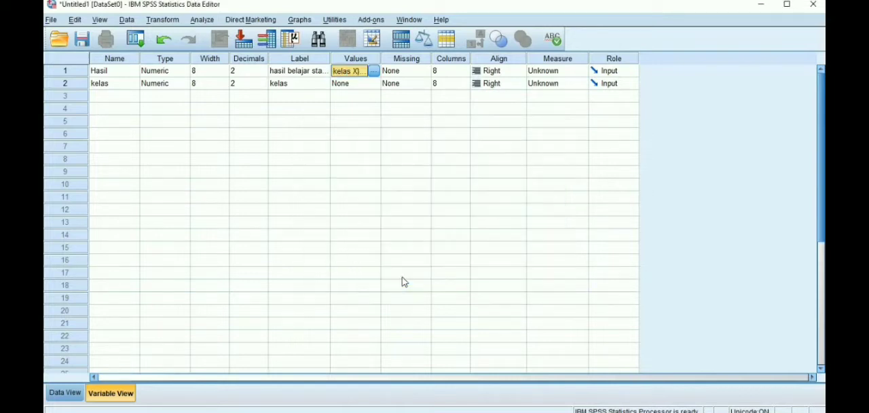
# Step: Set the decimals of both the Hasil and kelas variables to 0
pyautogui.click(250, 70)
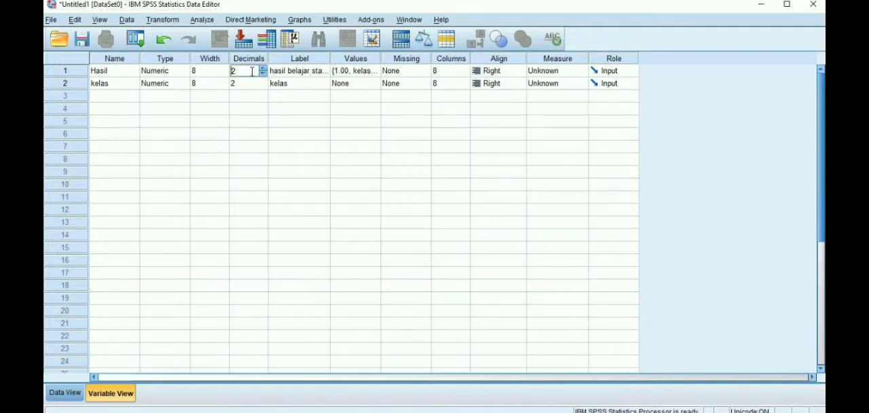
pyautogui.click(264, 73)
pyautogui.click(264, 74)
pyautogui.click(264, 81)
pyautogui.click(263, 81)
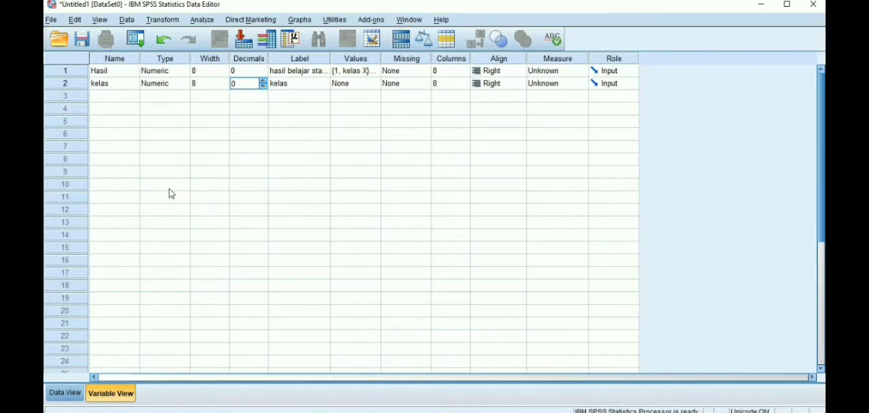
# Step: Show the SPSS data sheet, then switch to Excel and copy the morning class scores in B3:B12
pyautogui.click(60, 393)
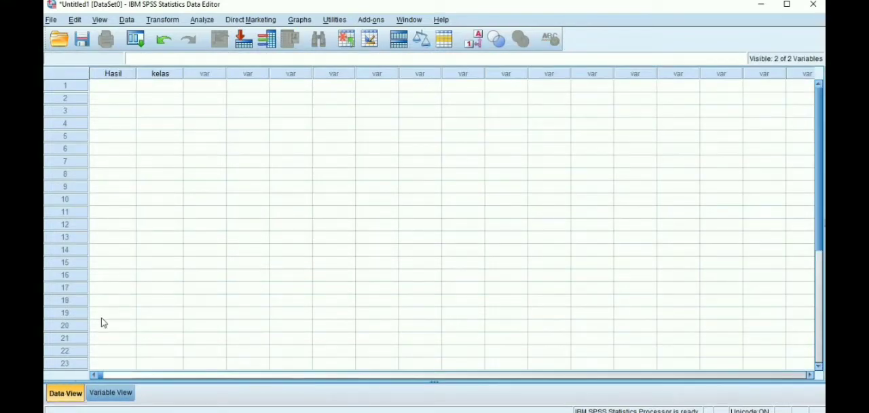
pyautogui.click(113, 84)
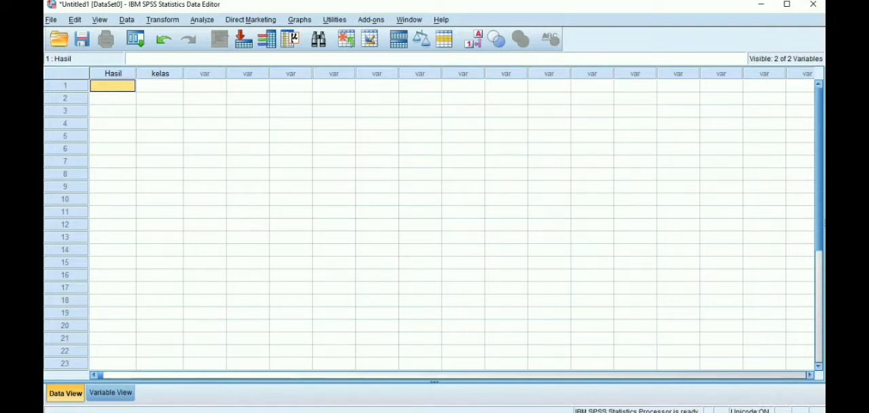
pyautogui.moveTo(461, 412)
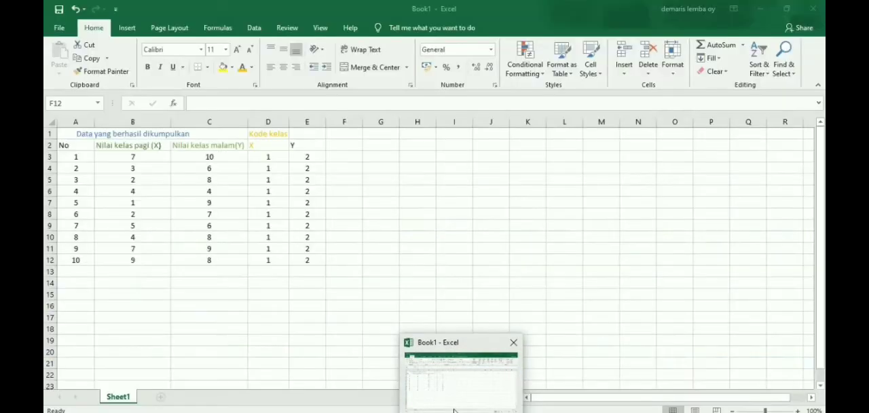
pyautogui.click(454, 411)
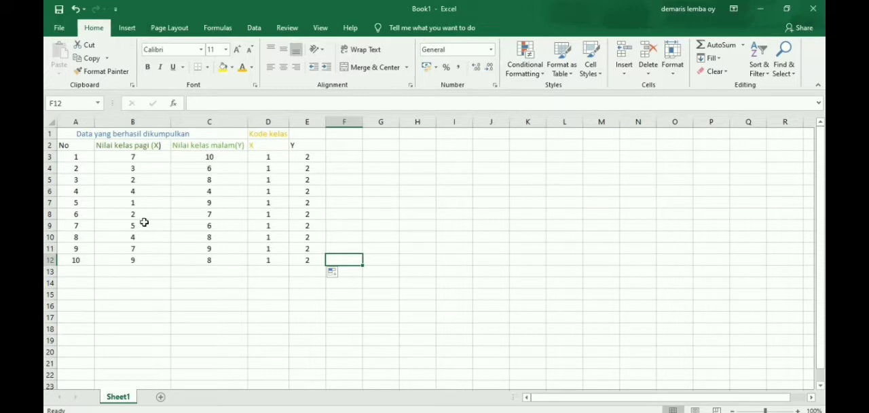
pyautogui.click(163, 157)
pyautogui.moveTo(164, 157); pyautogui.dragTo(152, 269)
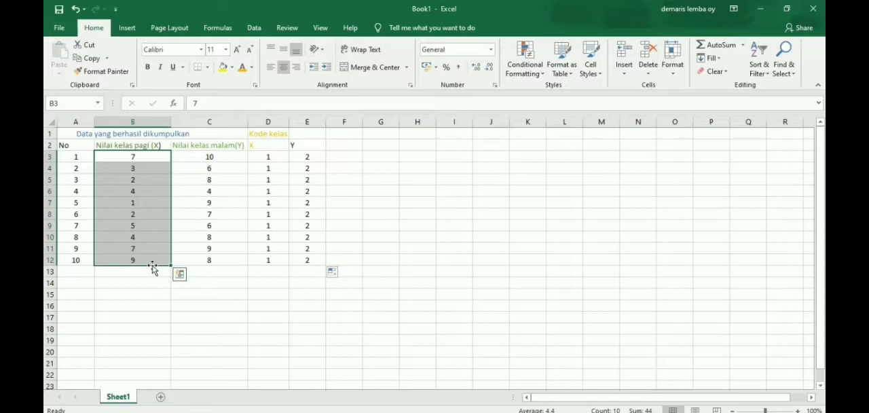
pyautogui.hotkey('ctrl', 'c')
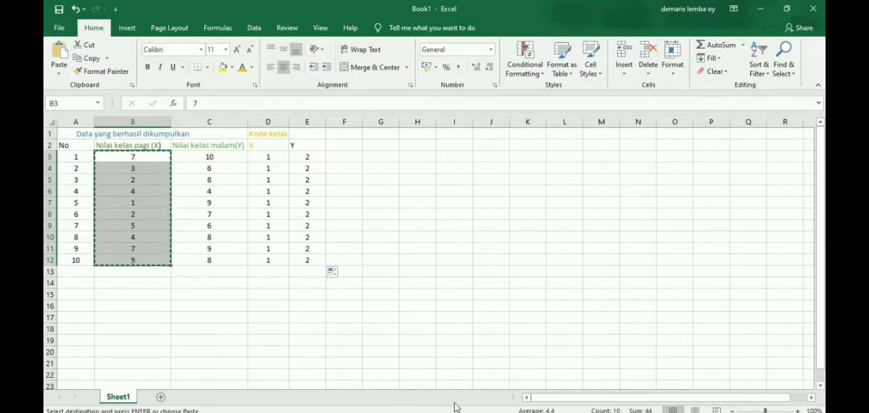
# Step: Switch to the SPSS Data Editor and paste the morning class scores into the Hasil column starting at row 1
pyautogui.moveTo(532, 411)
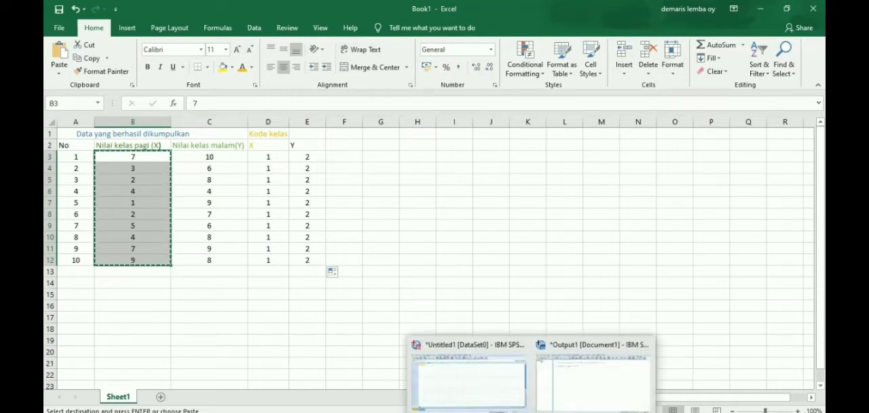
pyautogui.click(575, 397)
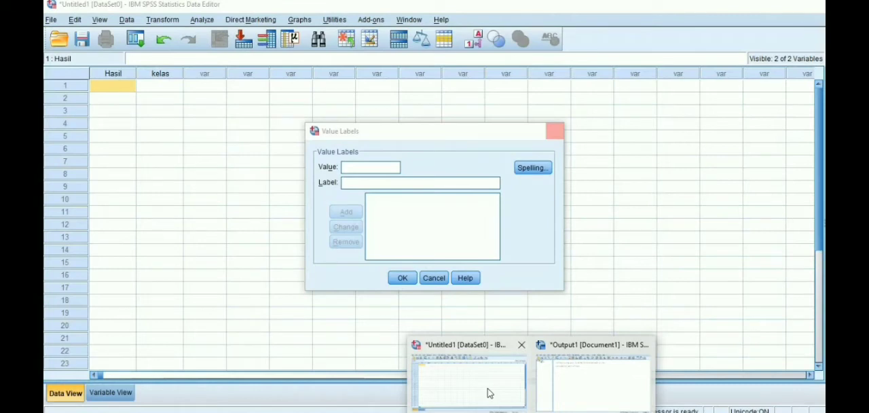
pyautogui.click(489, 393)
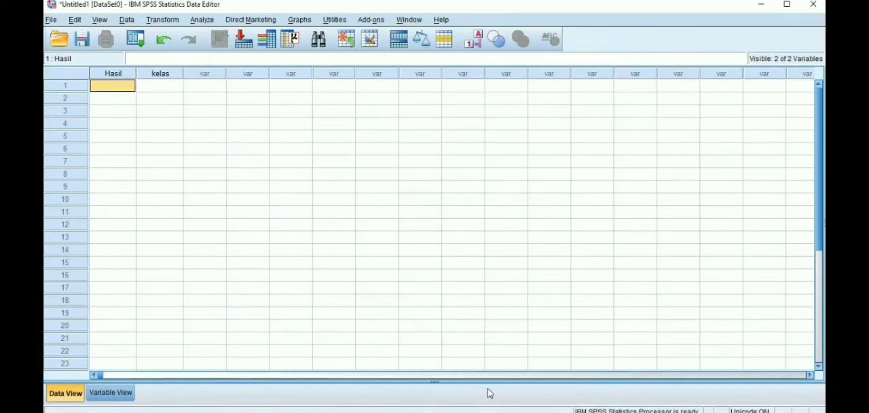
pyautogui.rightClick(123, 87)
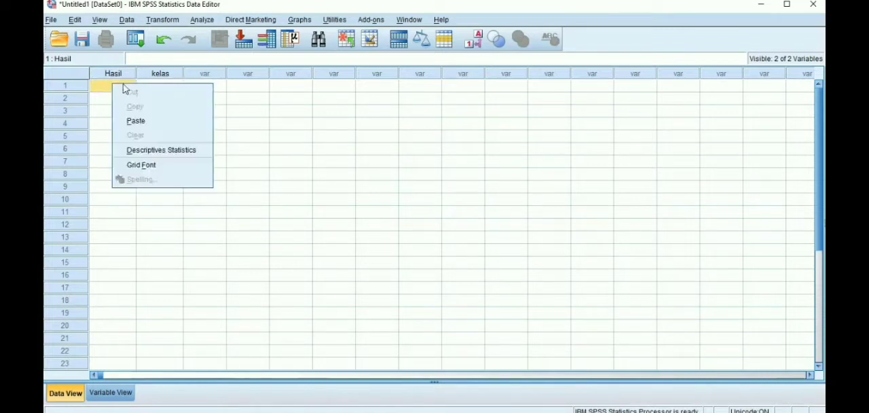
pyautogui.click(131, 123)
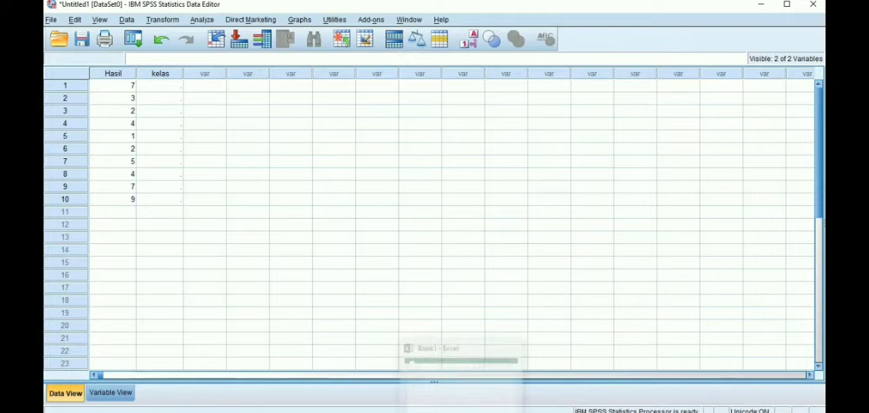
# Step: Switch back to the Excel workbook and copy the evening class scores in C3:C12
pyautogui.click(459, 406)
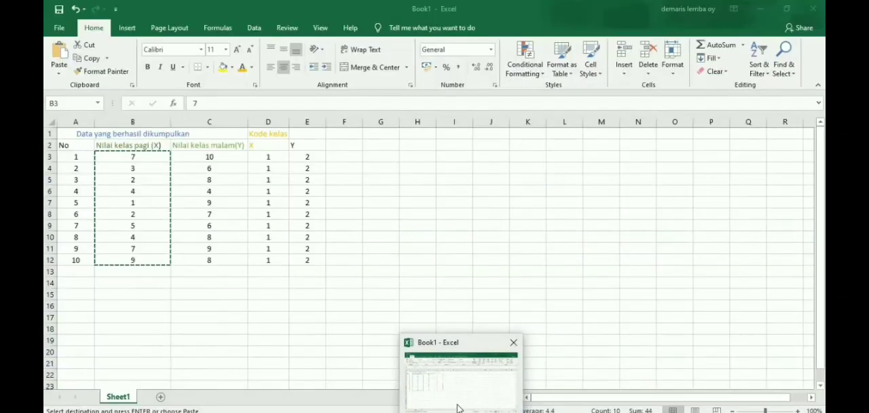
pyautogui.click(204, 159)
pyautogui.moveTo(178, 156); pyautogui.dragTo(182, 261)
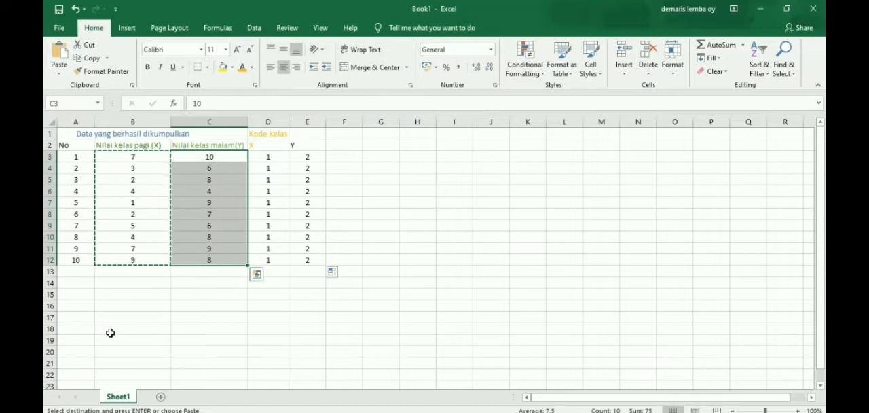
pyautogui.hotkey('ctrl', 'c')
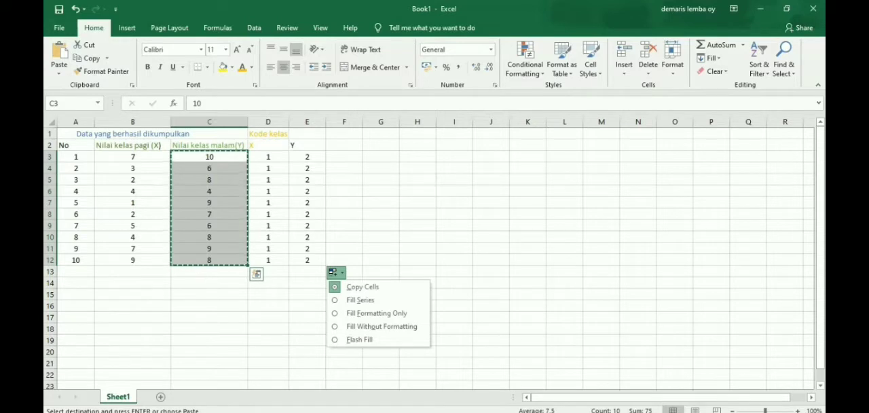
# Step: Return to the SPSS Data Editor and paste the evening class scores into the Hasil column from row 11
pyautogui.moveTo(531, 412)
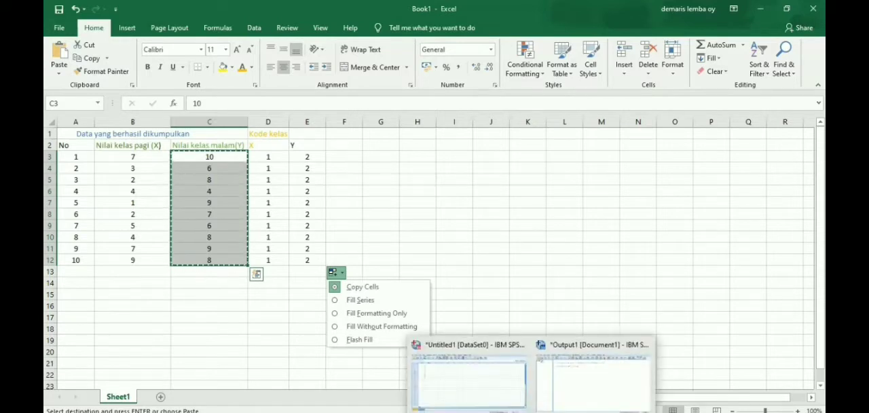
pyautogui.click(506, 398)
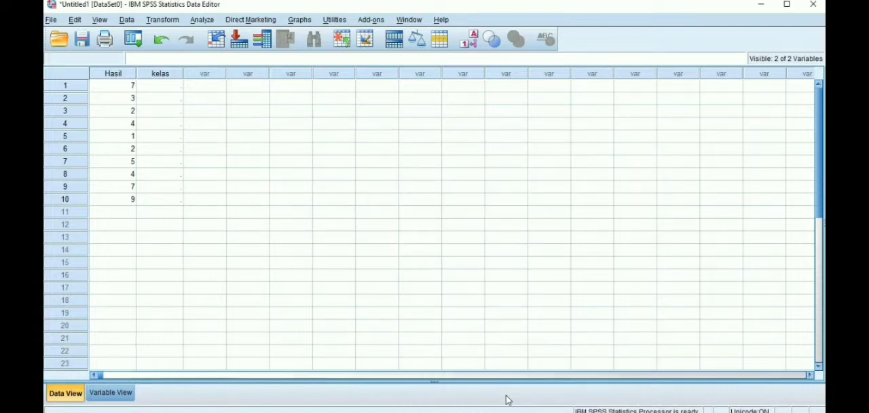
pyautogui.click(133, 213)
pyautogui.rightClick(132, 213)
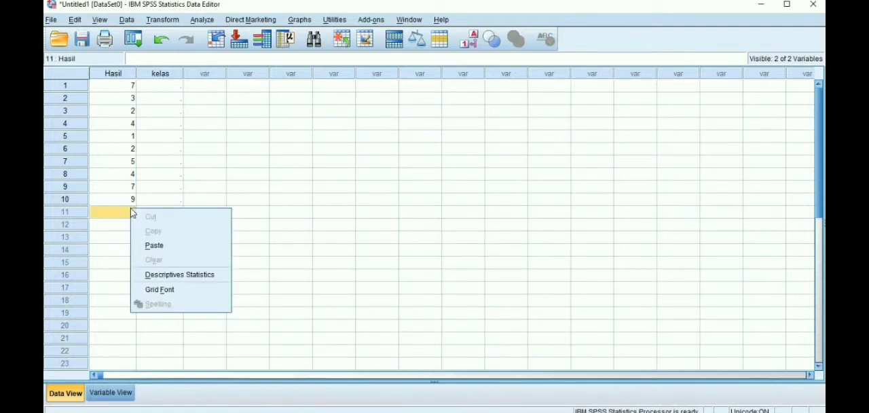
pyautogui.click(154, 245)
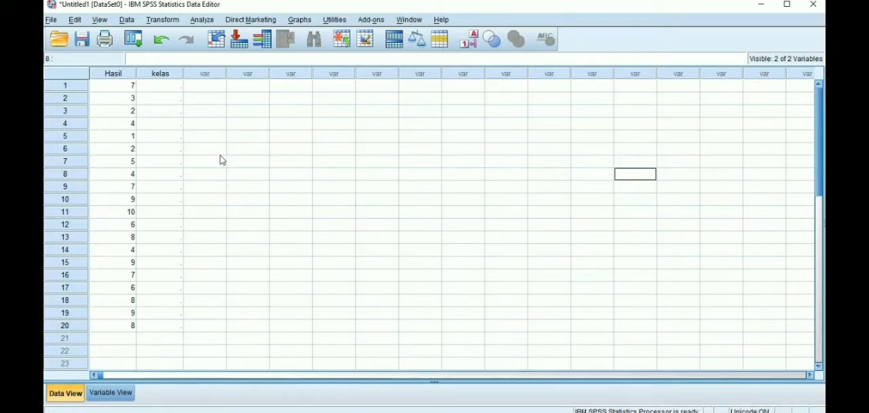
pyautogui.click(343, 275)
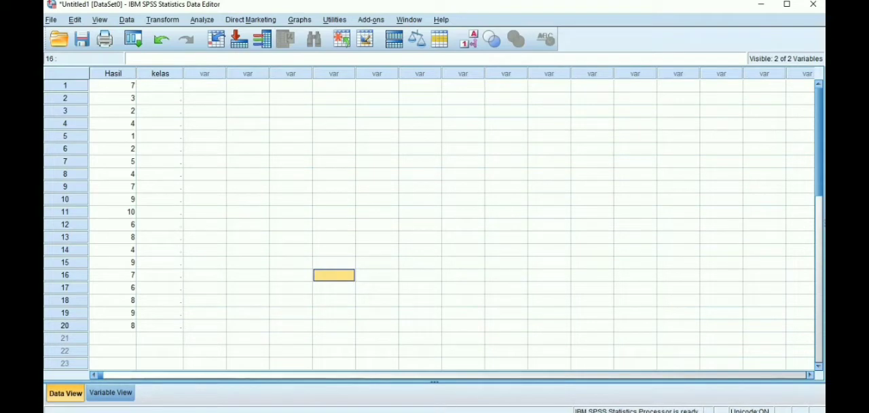
# Step: Switch to Excel and copy the class X codes in D3:D12
pyautogui.click(446, 405)
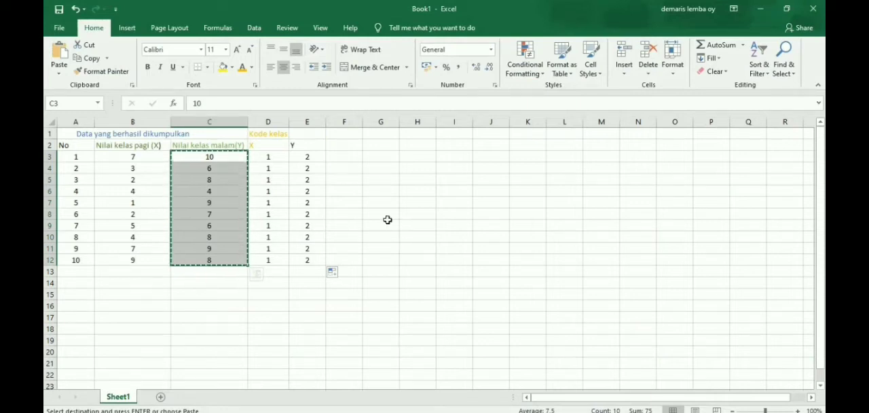
pyautogui.moveTo(387, 219); pyautogui.dragTo(397, 205)
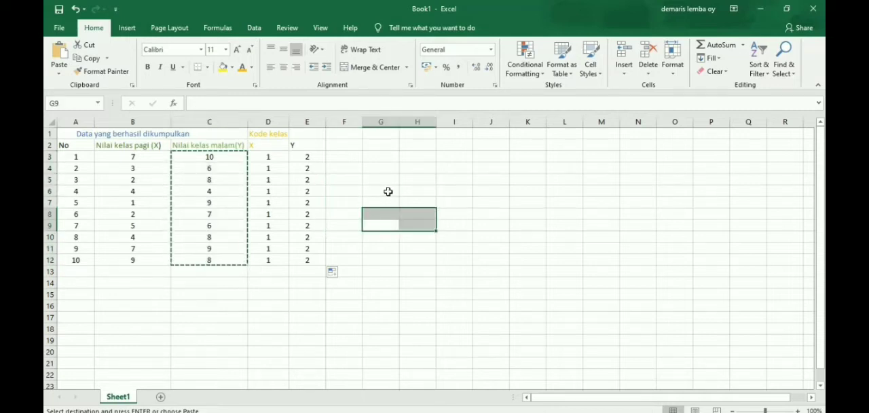
pyautogui.click(388, 191)
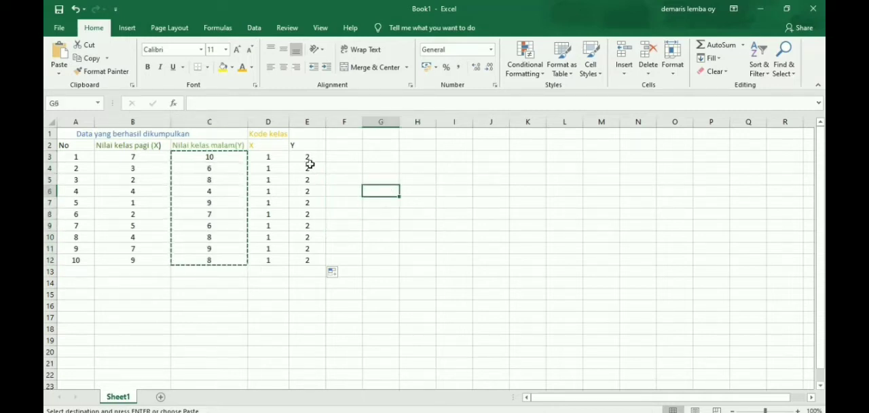
pyautogui.click(266, 156)
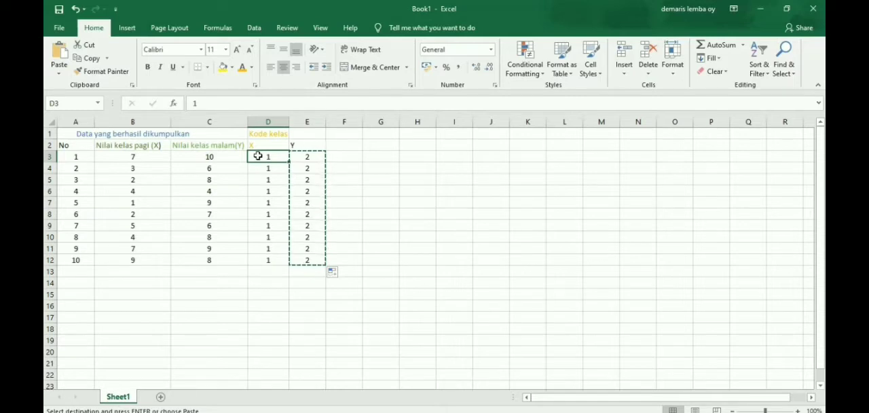
pyautogui.moveTo(258, 155); pyautogui.dragTo(274, 253)
pyautogui.hotkey('ctrl', 'c')
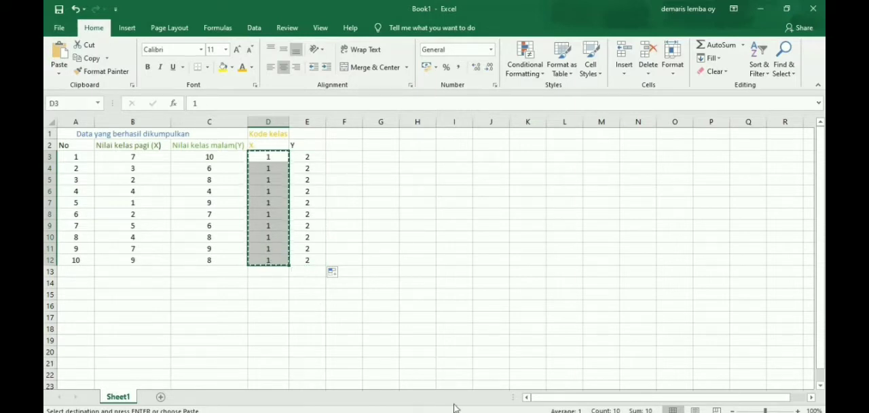
# Step: Switch to the SPSS Data Editor and paste the class X codes into the kelas column starting at row 1
pyautogui.moveTo(532, 412)
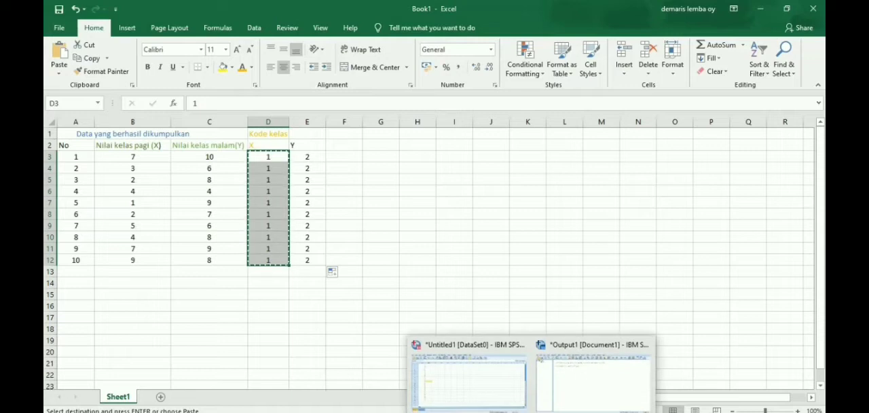
pyautogui.click(504, 398)
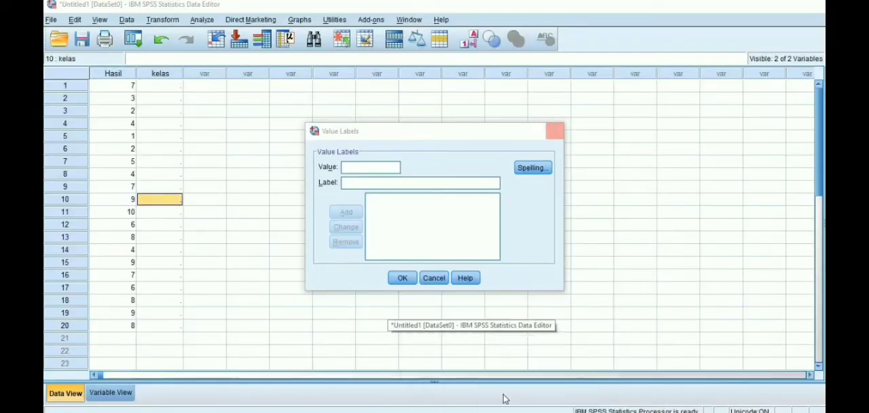
pyautogui.click(161, 73)
pyautogui.click(173, 87)
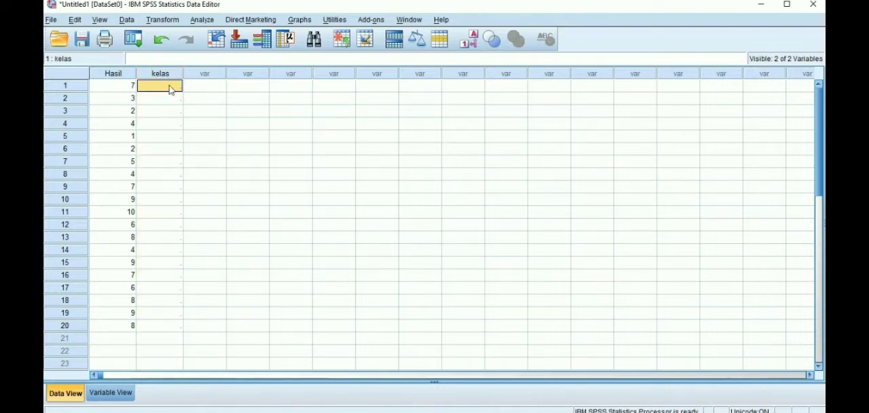
pyautogui.rightClick(170, 86)
pyautogui.click(191, 122)
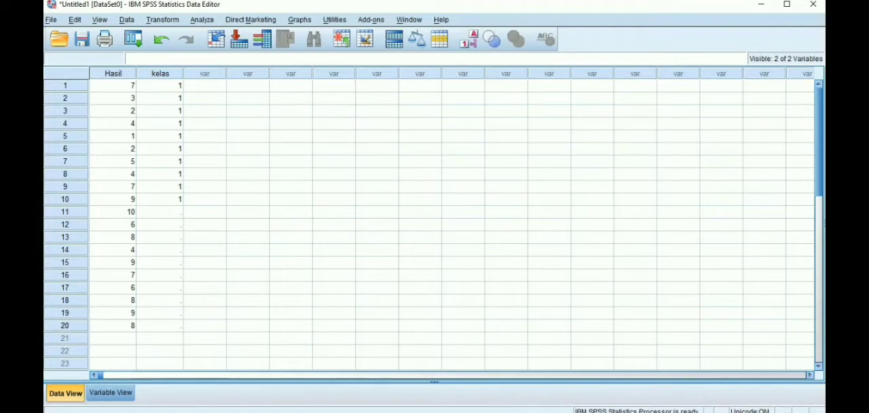
# Step: Go back to the Excel workbook and copy the class Y codes in E3:E12
pyautogui.moveTo(462, 412)
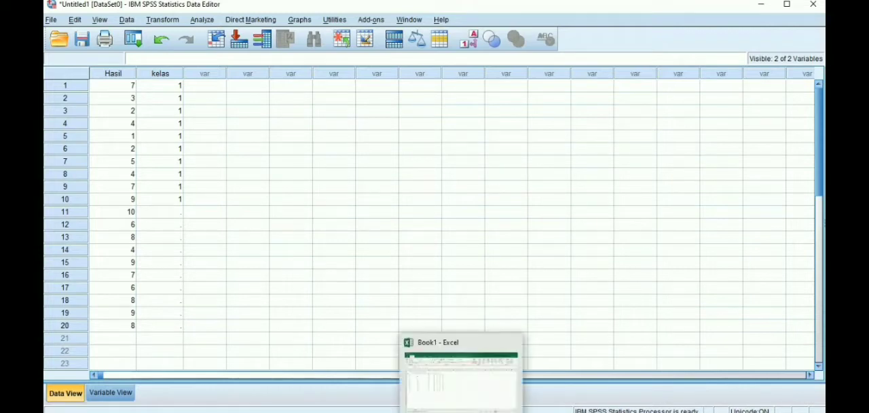
pyautogui.click(455, 410)
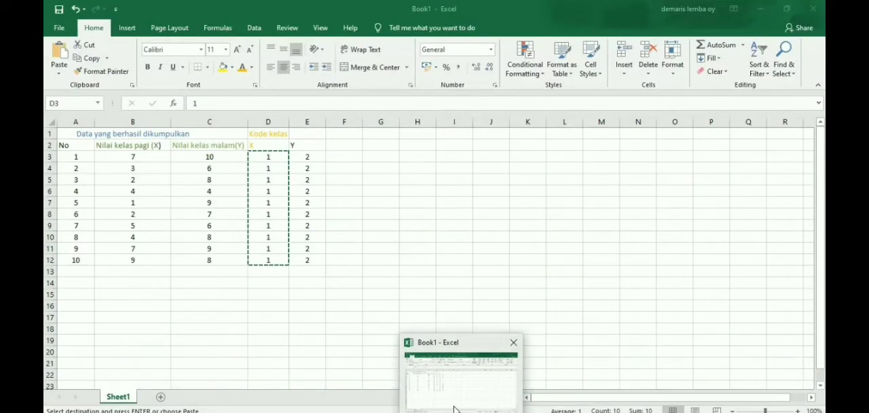
pyautogui.click(309, 158)
pyautogui.moveTo(309, 158); pyautogui.dragTo(319, 256)
pyautogui.hotkey('ctrl', 'c')
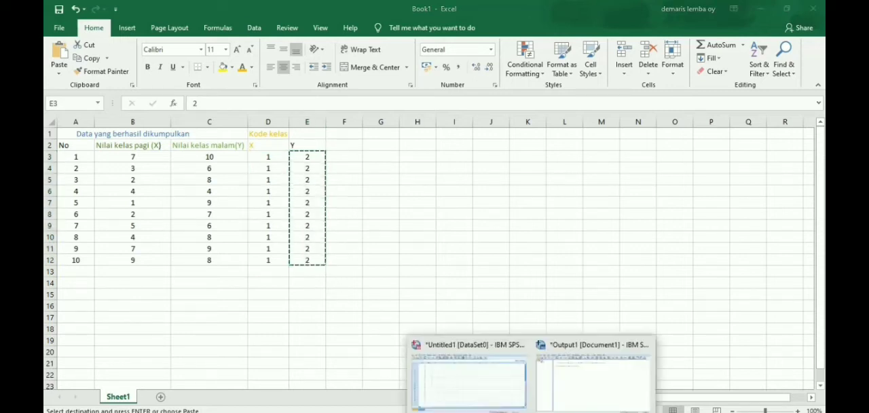
# Step: Return to the SPSS Data Editor and paste the class Y codes into the kelas column from row 11
pyautogui.click(492, 395)
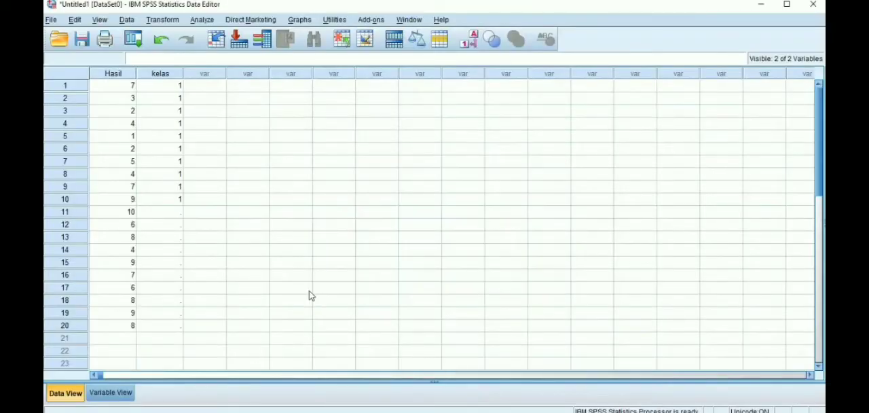
pyautogui.click(178, 216)
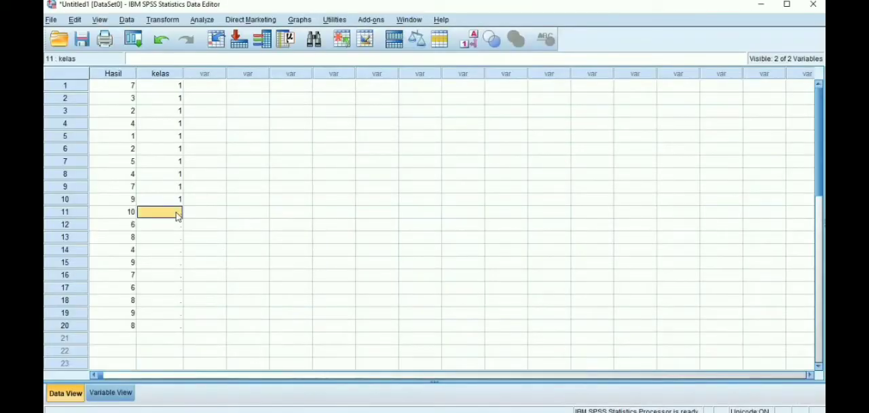
pyautogui.rightClick(178, 215)
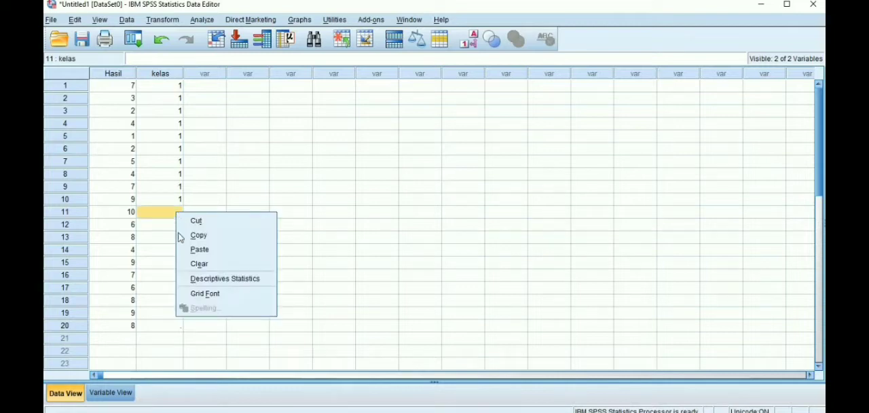
pyautogui.click(184, 255)
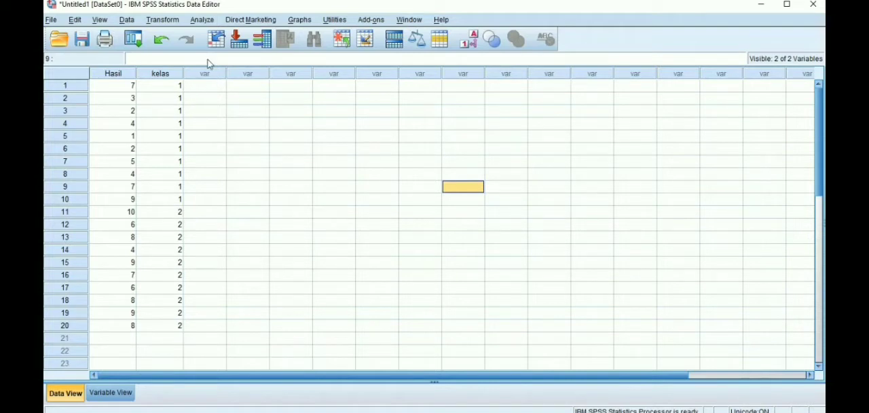
# Step: Set up an Explore analysis with hasil belajar statistika as the dependent variable and kelas as the factor
pyautogui.click(202, 21)
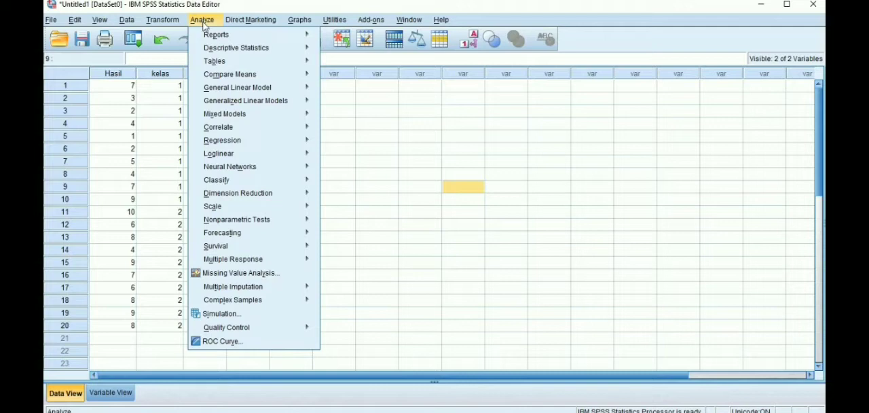
pyautogui.moveTo(215, 49)
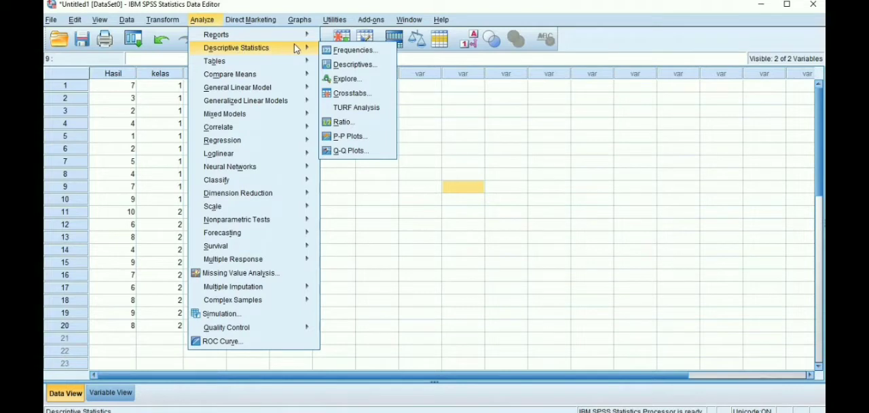
pyautogui.click(341, 79)
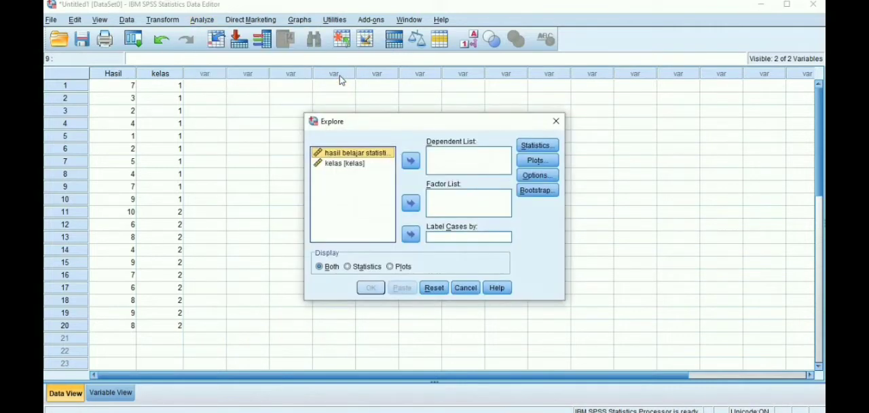
pyautogui.click(410, 159)
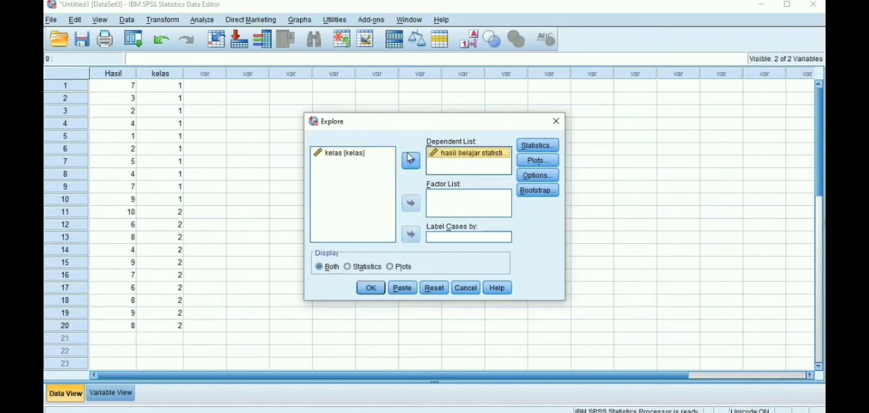
pyautogui.click(358, 156)
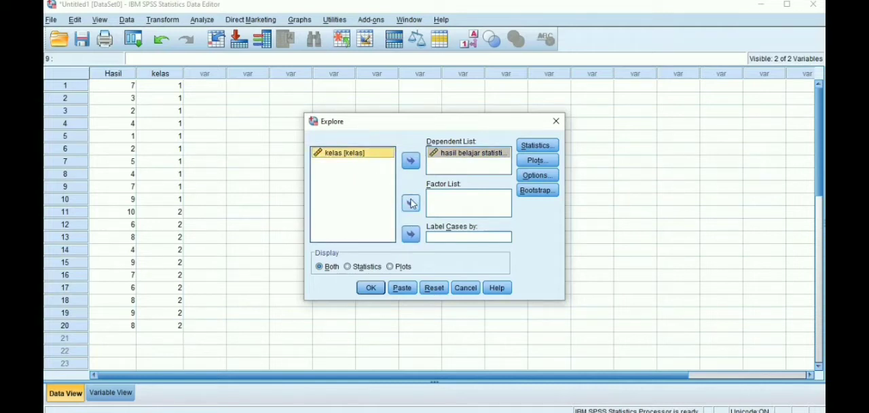
pyautogui.click(410, 203)
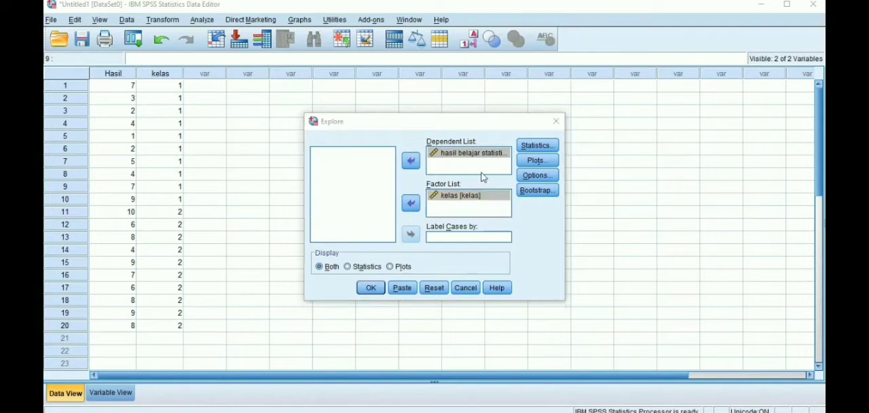
# Step: Enable normality plots with tests for the Explore analysis and run it
pyautogui.click(536, 161)
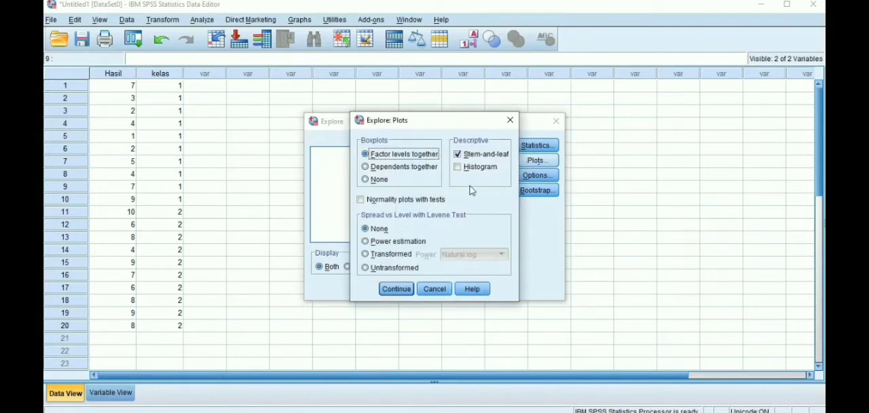
pyautogui.click(361, 200)
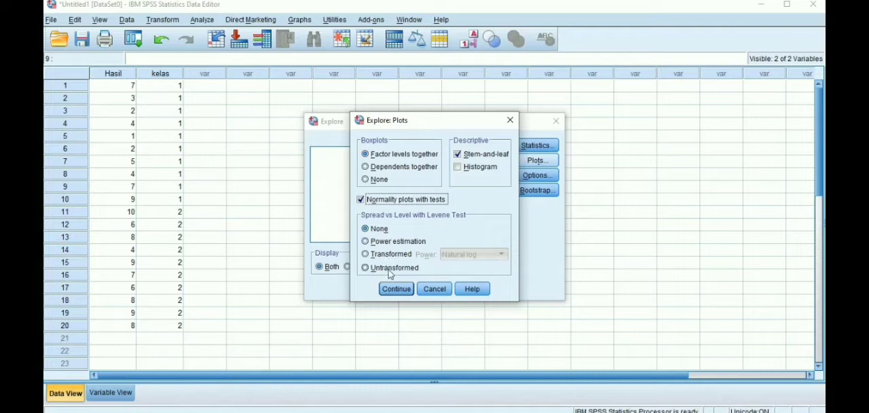
pyautogui.click(396, 289)
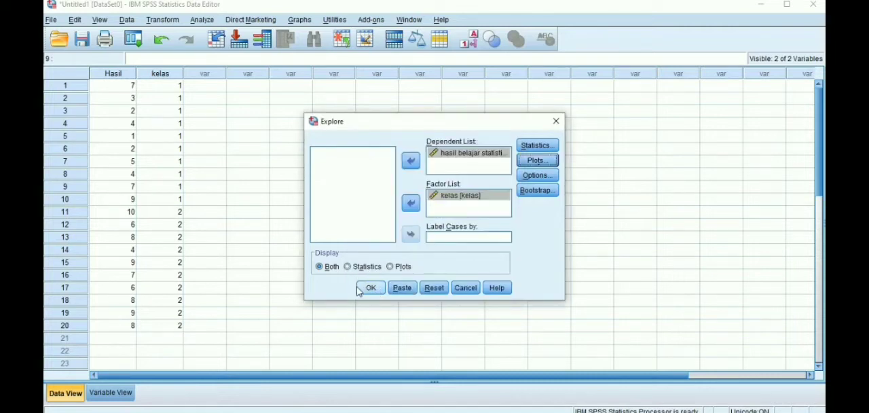
pyautogui.click(371, 289)
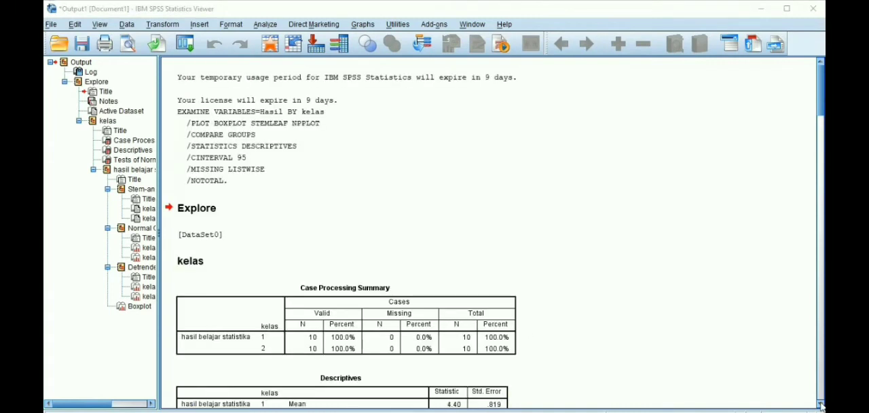
# Step: Examine the Explore output, focusing on the Descriptives and Tests of Normality tables for both classes
pyautogui.click(819, 402)
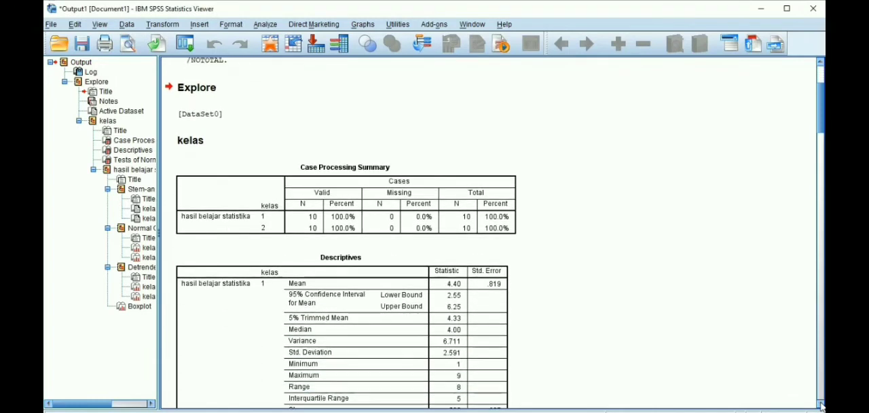
pyautogui.click(819, 403)
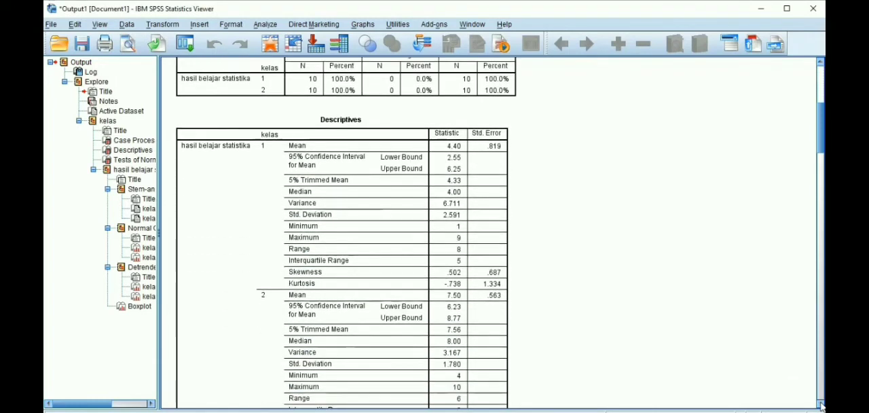
pyautogui.click(820, 403)
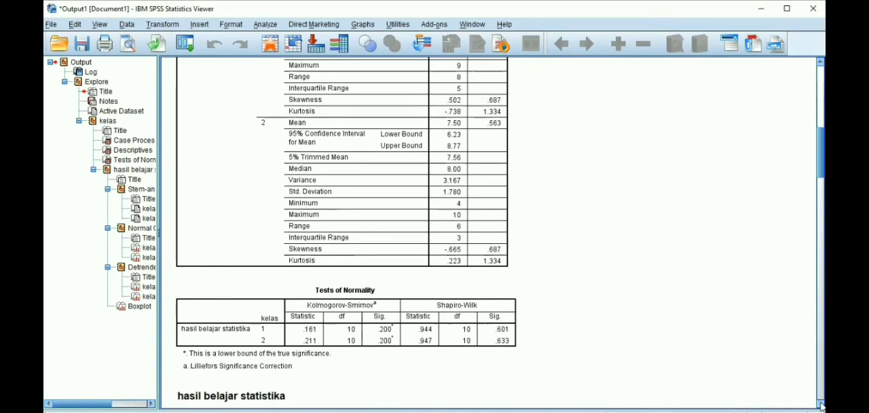
pyautogui.click(820, 402)
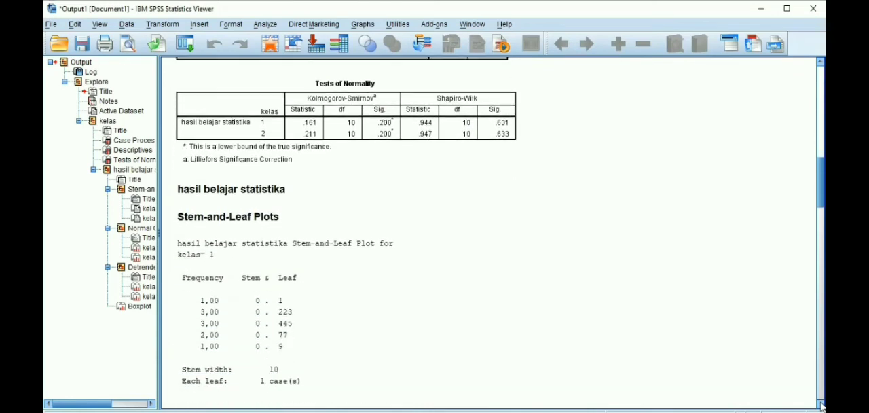
pyautogui.click(819, 403)
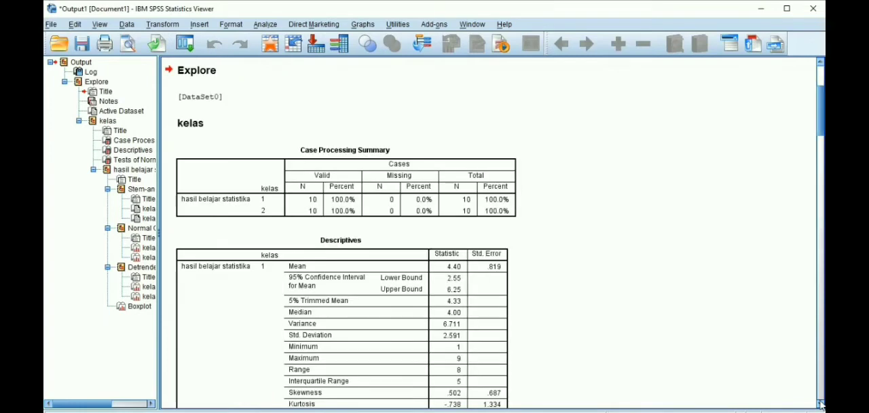
pyautogui.click(819, 403)
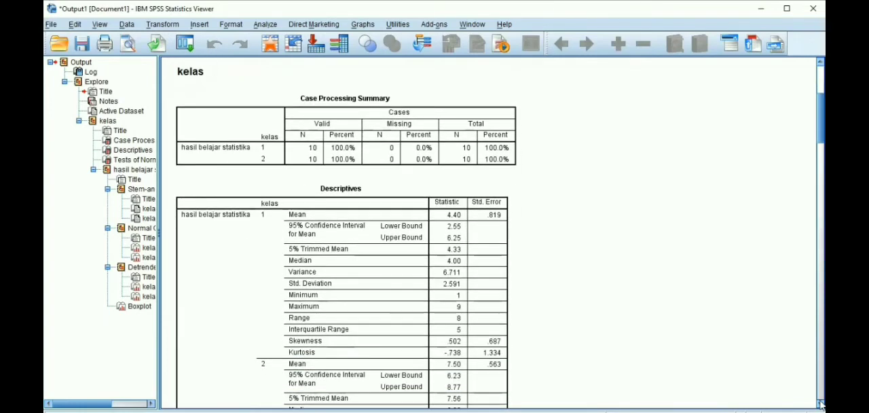
pyautogui.click(819, 403)
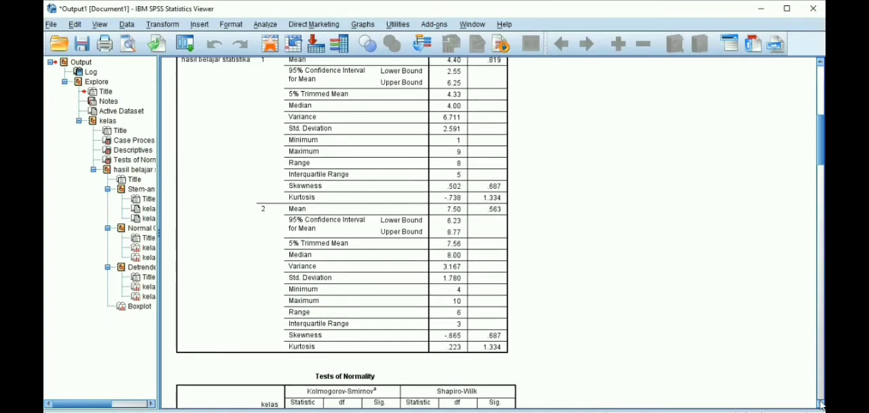
pyautogui.click(819, 403)
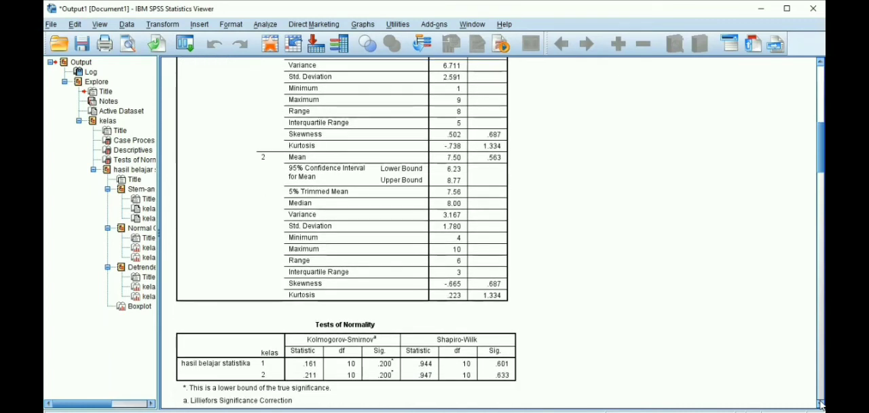
pyautogui.click(820, 402)
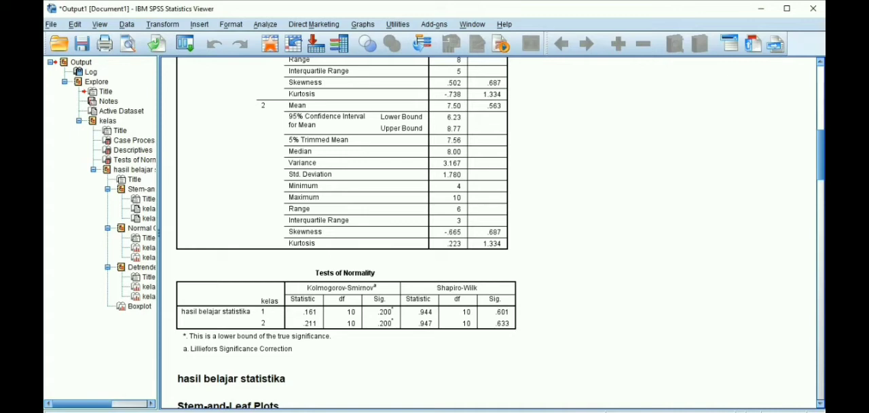
pyautogui.scroll(-2, 818, 342)
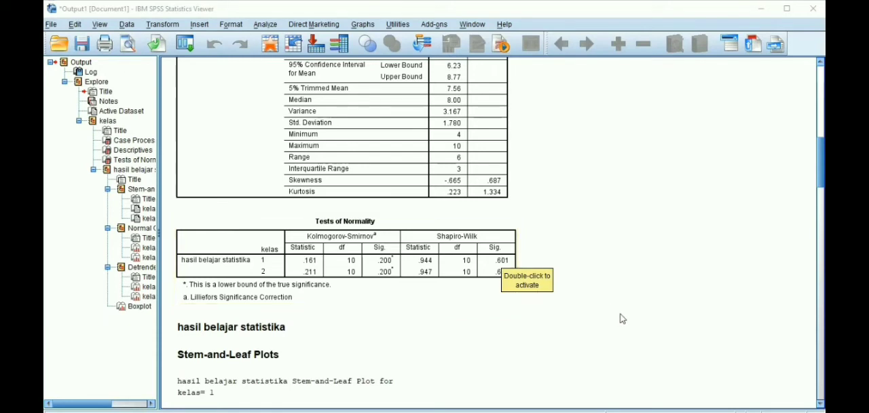
pyautogui.moveTo(503, 263); pyautogui.dragTo(554, 246)
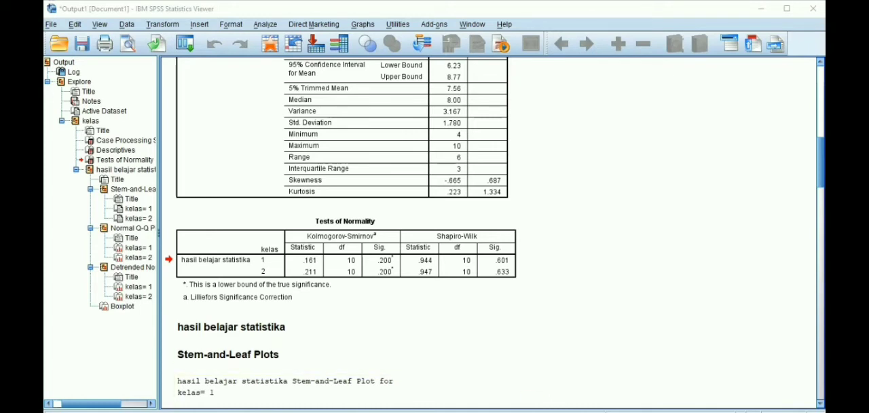
# Step: Return to the SPSS Data Editor and set up an Independent-Samples T Test with hasil belajar statistika as test variable and kelas as grouping variable
pyautogui.moveTo(532, 412)
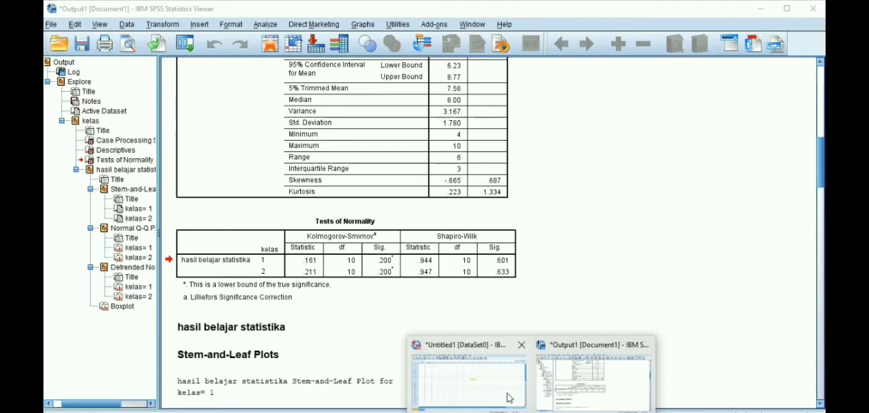
pyautogui.moveTo(508, 396)
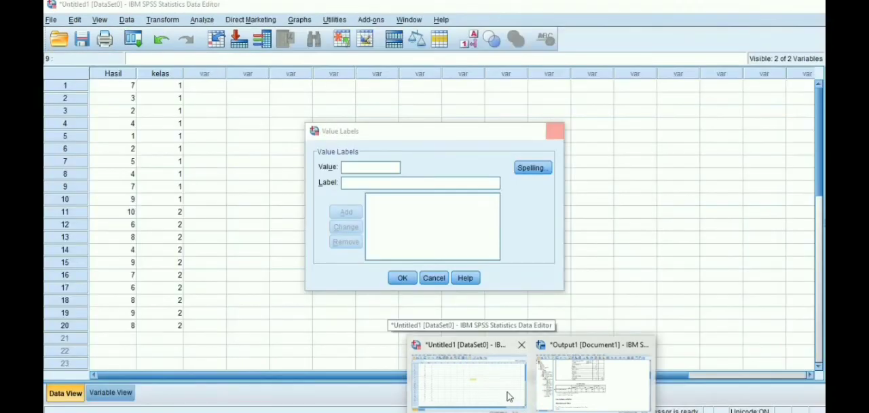
pyautogui.click(508, 396)
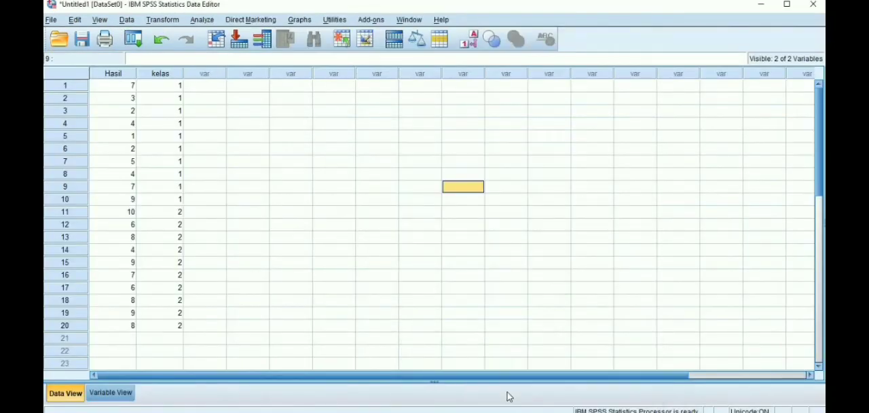
pyautogui.click(635, 275)
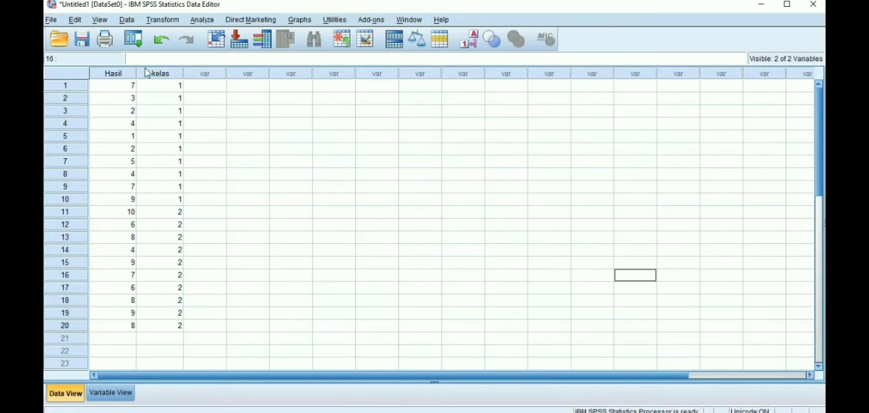
pyautogui.click(248, 237)
pyautogui.click(201, 21)
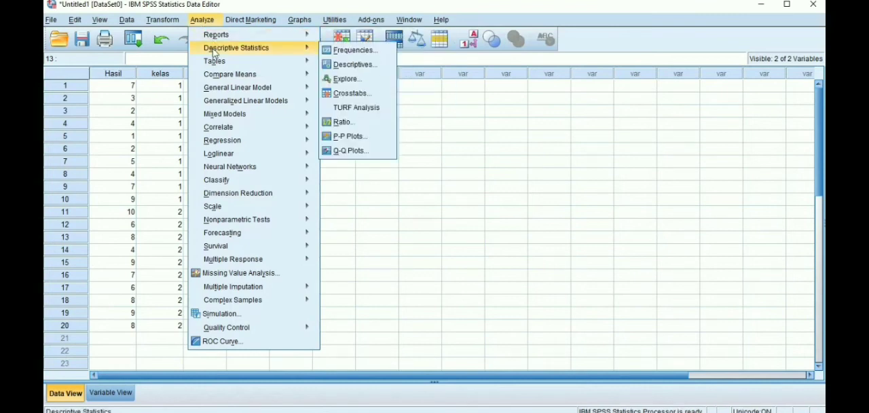
pyautogui.moveTo(215, 68)
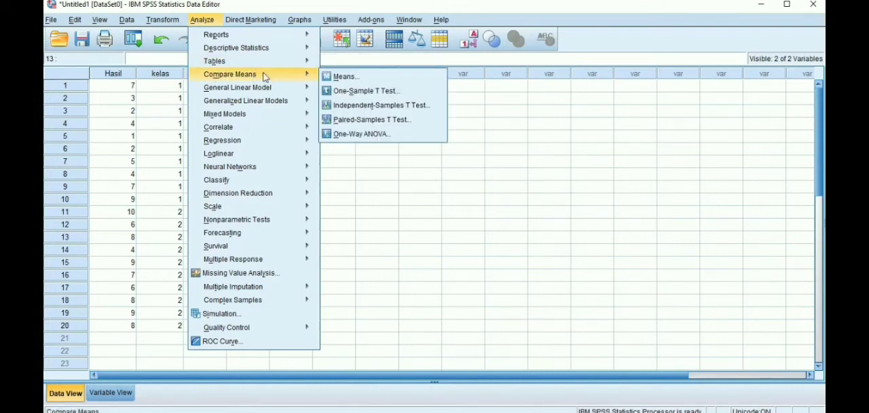
pyautogui.click(348, 106)
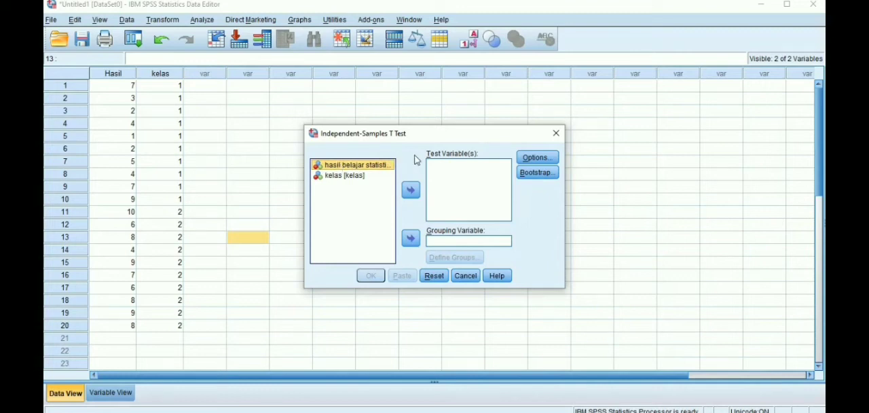
pyautogui.click(410, 190)
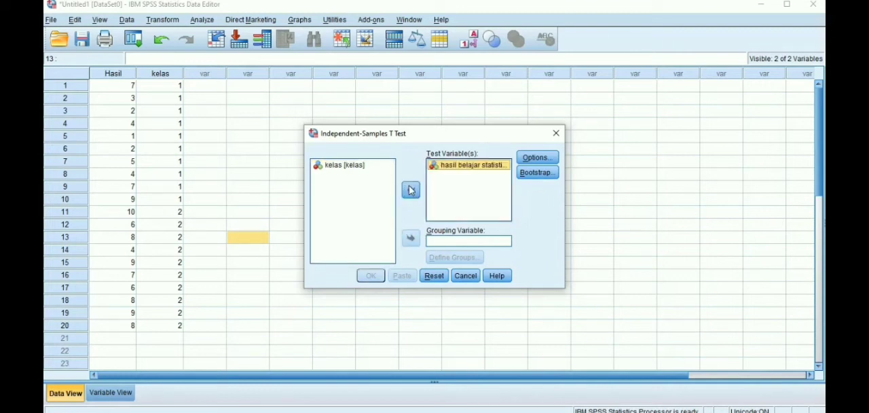
pyautogui.click(361, 168)
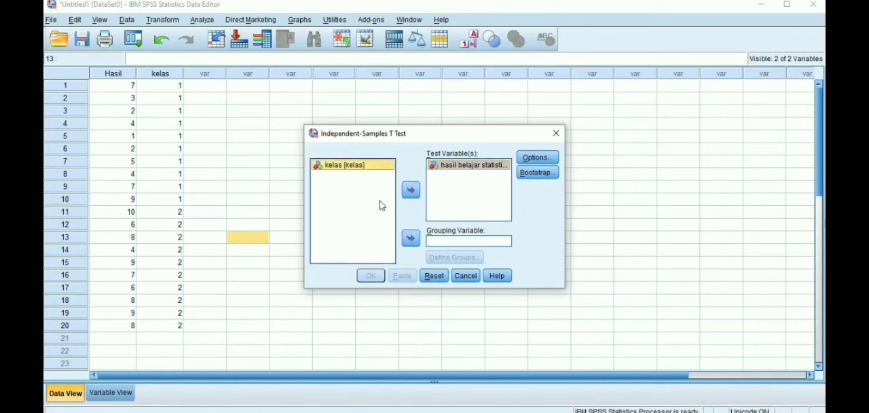
pyautogui.click(411, 237)
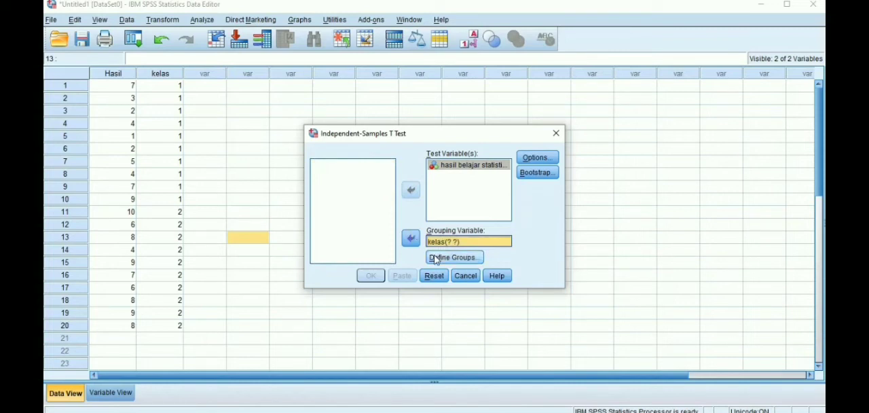
# Step: Define the kelas groups as 1 and 2 and run the Independent-Samples T Test
pyautogui.click(436, 258)
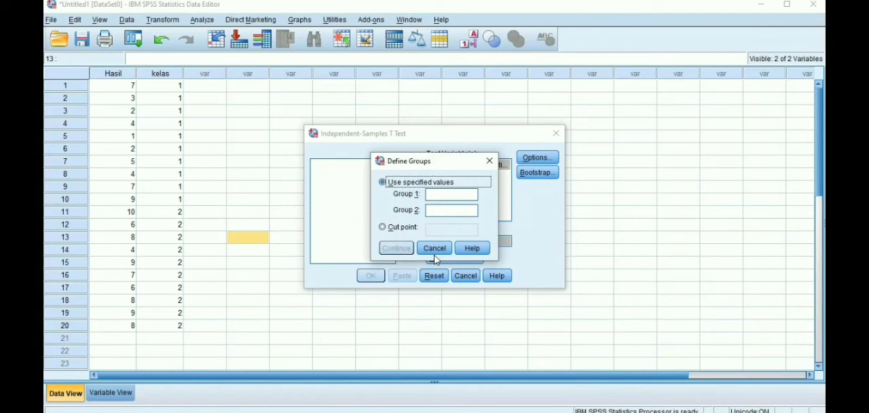
pyautogui.click(434, 192)
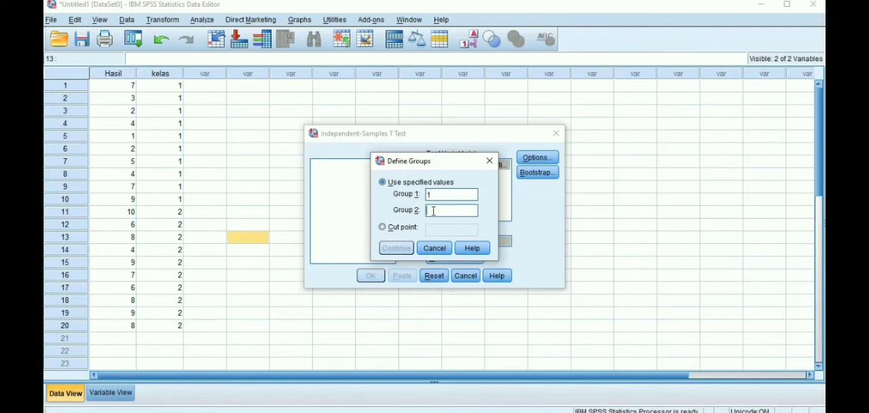
pyautogui.click(434, 211)
pyautogui.write('2')
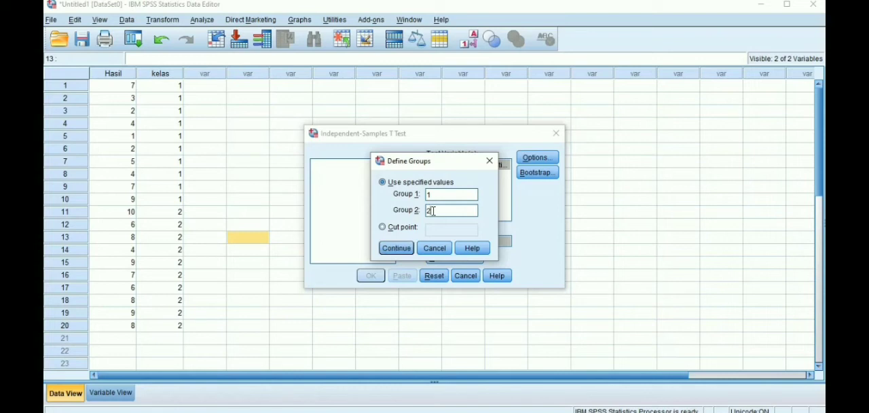
pyautogui.click(395, 248)
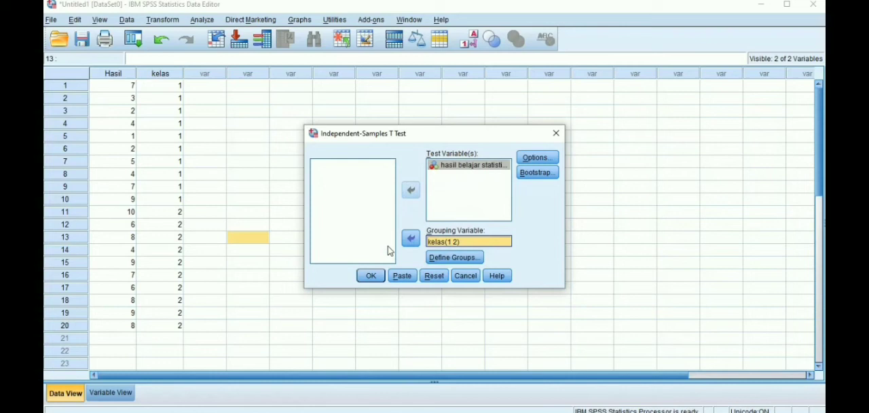
pyautogui.click(370, 277)
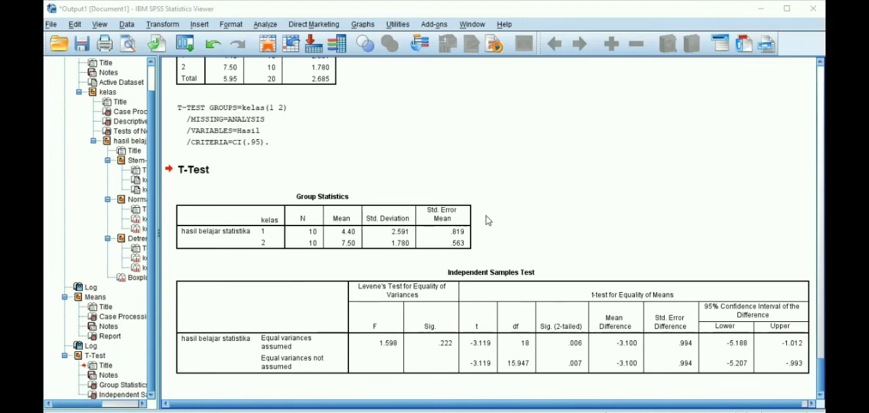
# Step: Examine the Group Statistics and Independent Samples Test tables in the T-Test output
pyautogui.click(459, 217)
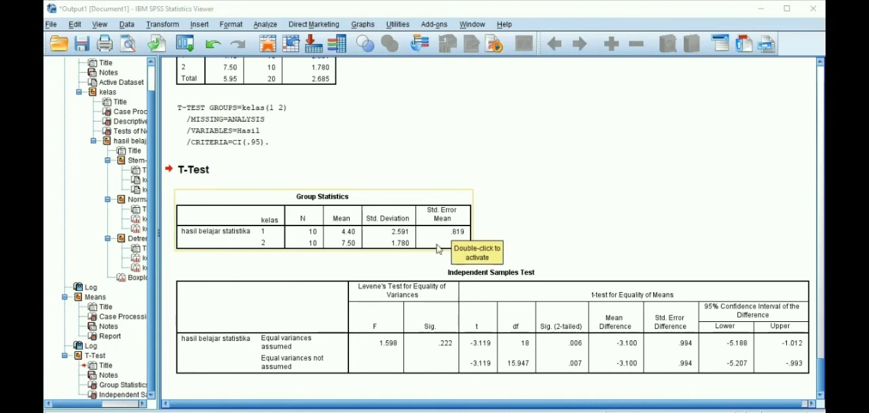
pyautogui.click(502, 213)
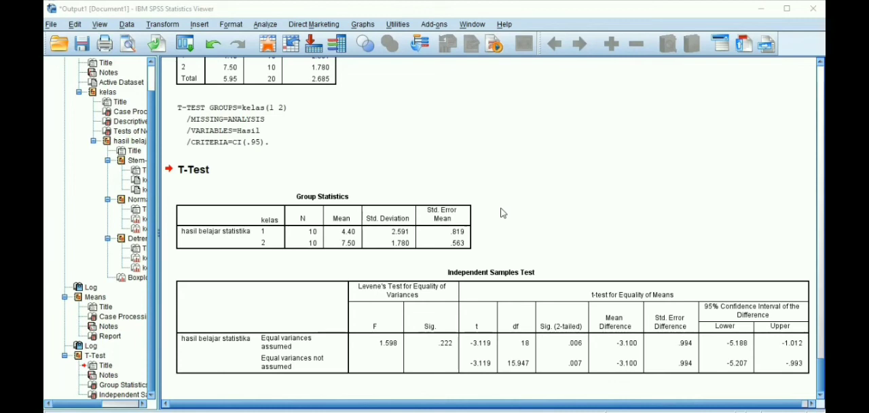
pyautogui.click(542, 269)
pyautogui.click(813, 351)
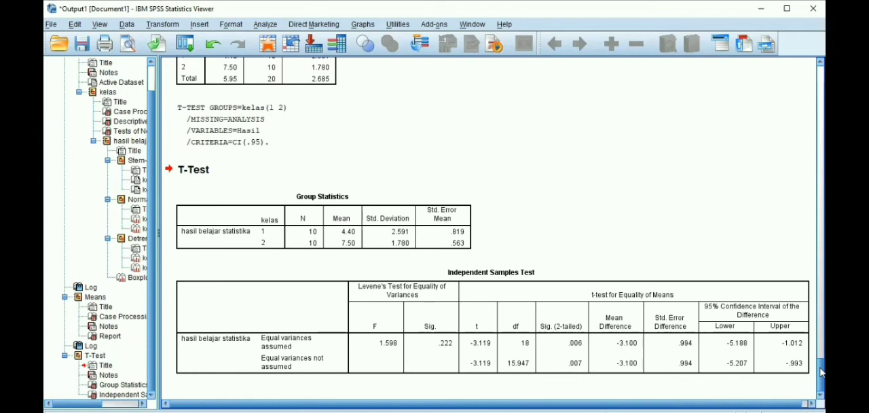
# Step: Go back to the Explore output and review the Descriptives table for both kelas groups
pyautogui.moveTo(821, 372); pyautogui.dragTo(821, 112)
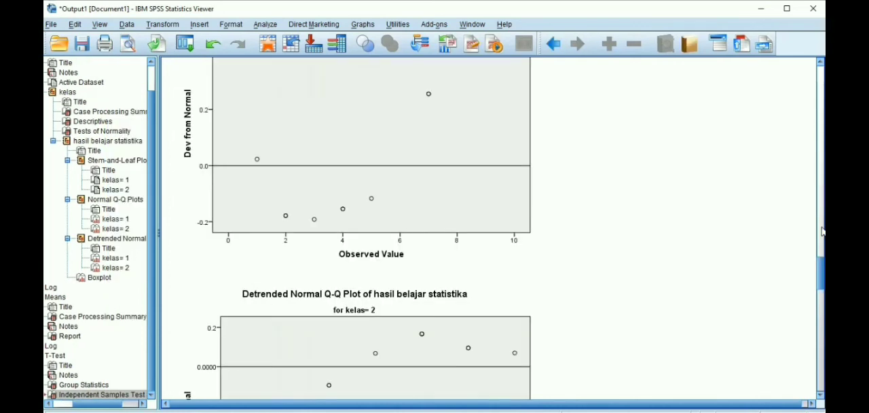
pyautogui.moveTo(821, 233); pyautogui.dragTo(820, 139)
pyautogui.click(820, 139)
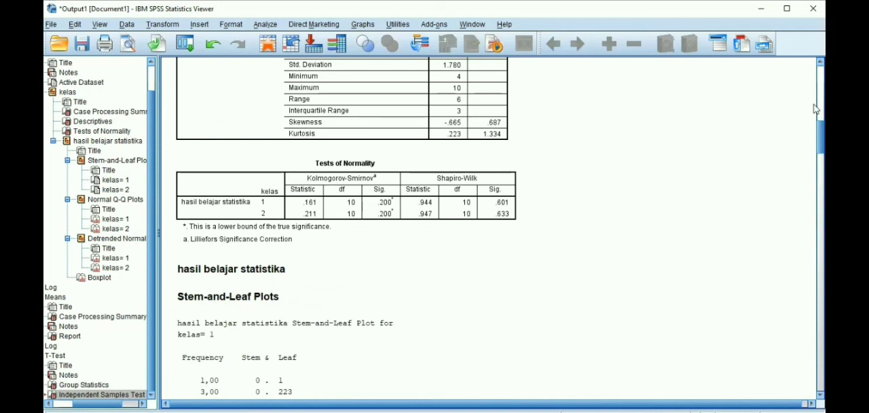
pyautogui.click(820, 109)
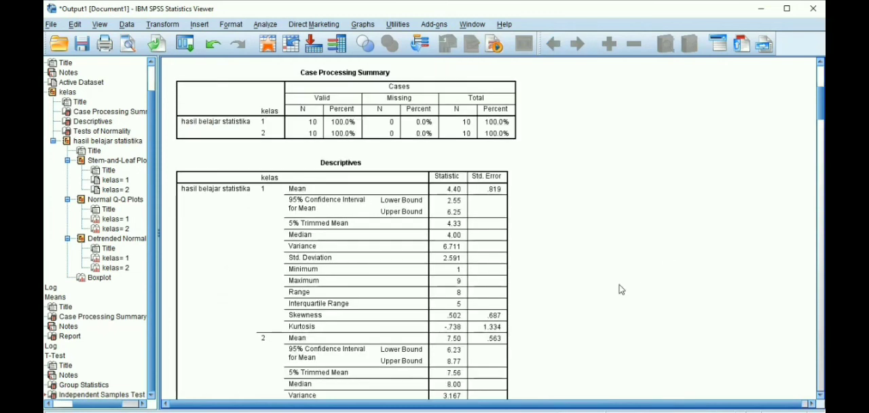
pyautogui.click(500, 209)
pyautogui.scroll(-3, 487, 260)
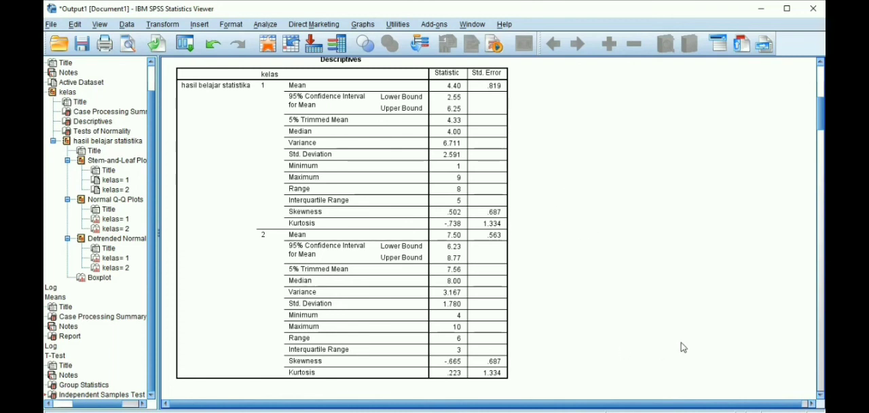
# Step: Return to the T-Test output and examine Levene's test, the two-tailed significance and the mean difference in the Independent Samples Test table
pyautogui.scroll(-3, 821, 396)
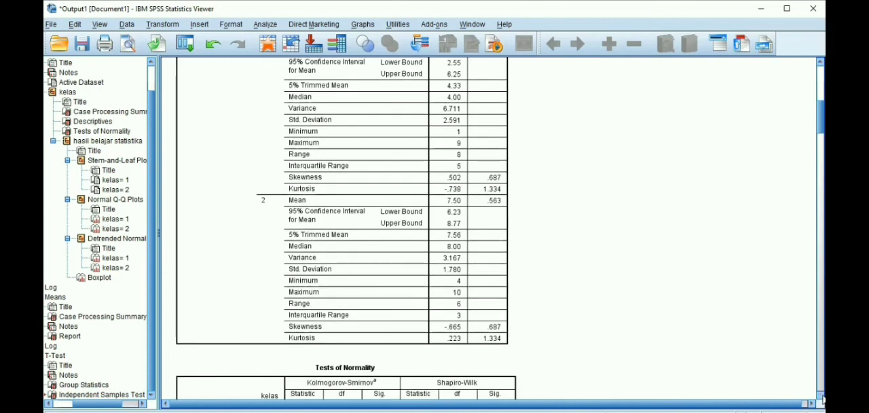
pyautogui.scroll(-9, 821, 399)
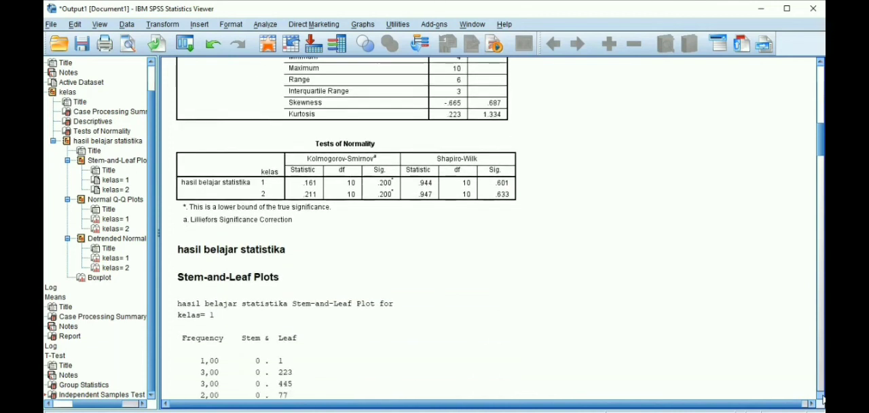
pyautogui.scroll(-8, 822, 399)
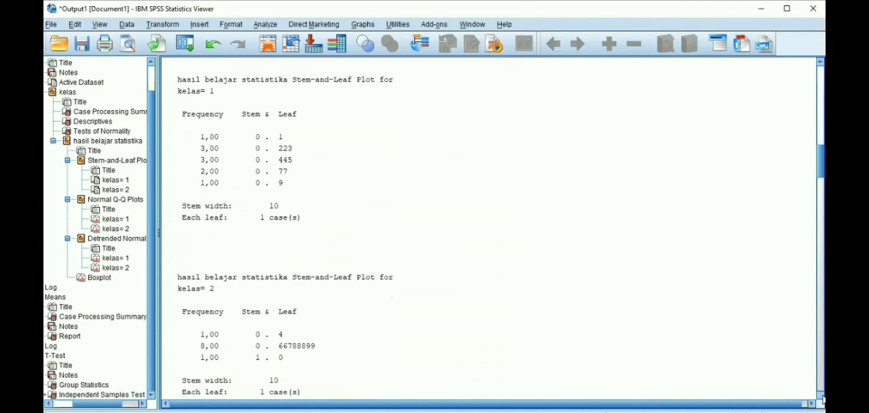
pyautogui.scroll(-7, 821, 399)
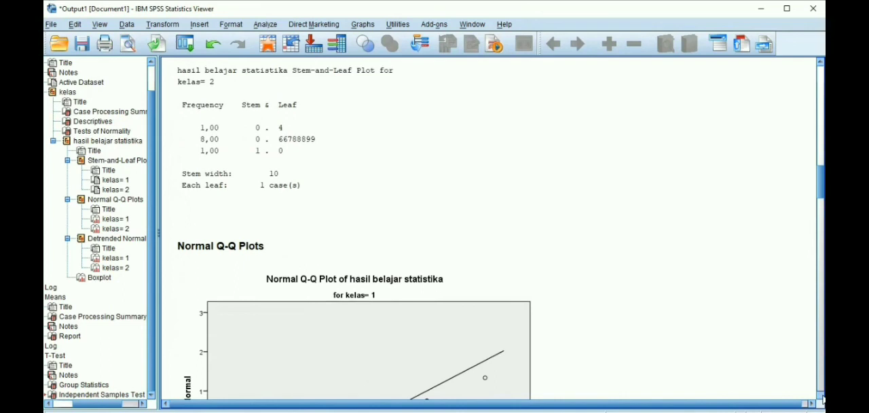
pyautogui.scroll(-6, 822, 399)
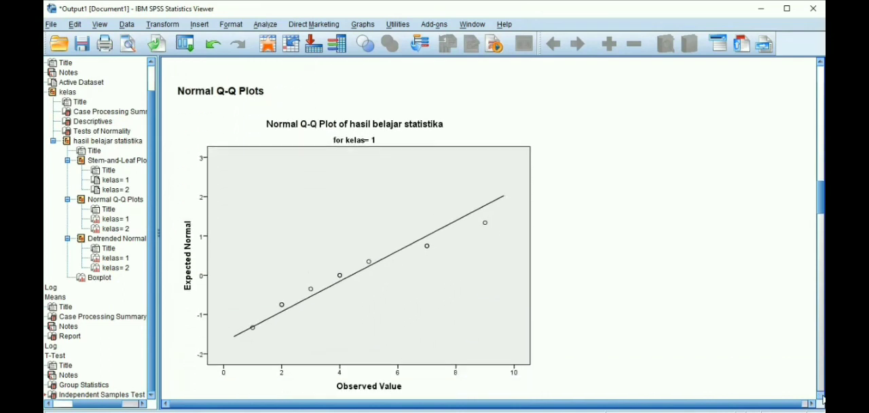
pyautogui.scroll(-7, 821, 399)
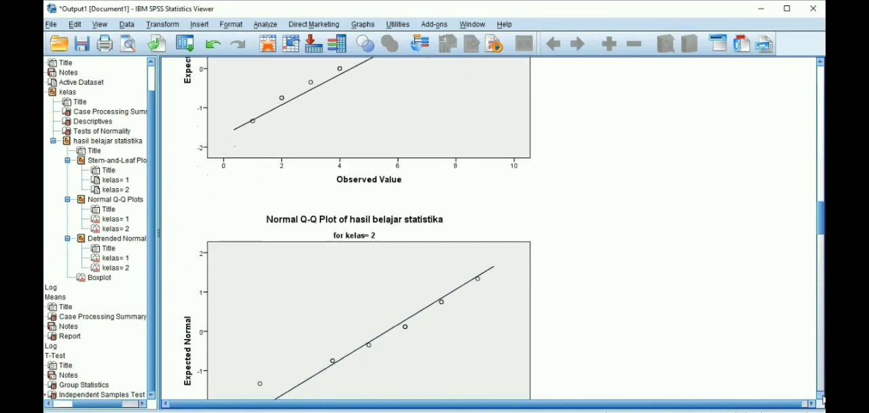
pyautogui.scroll(-8, 822, 400)
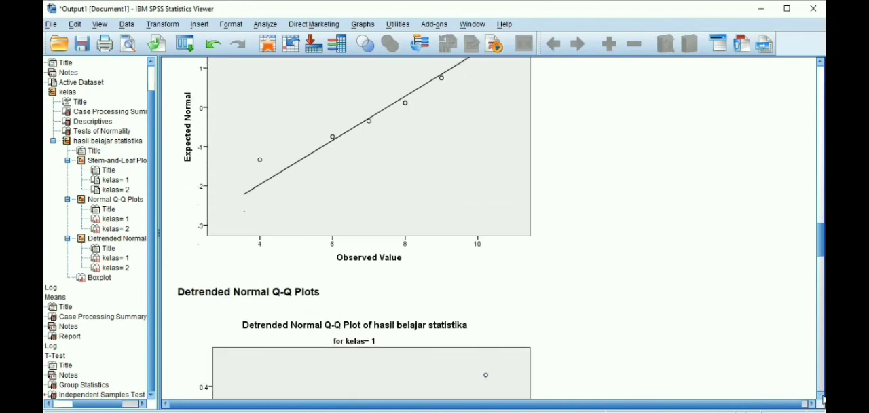
pyautogui.scroll(-7, 822, 399)
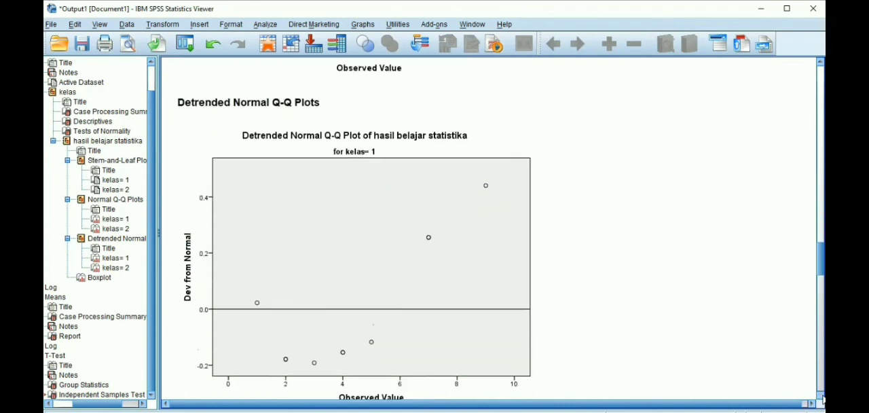
pyautogui.scroll(-7, 822, 399)
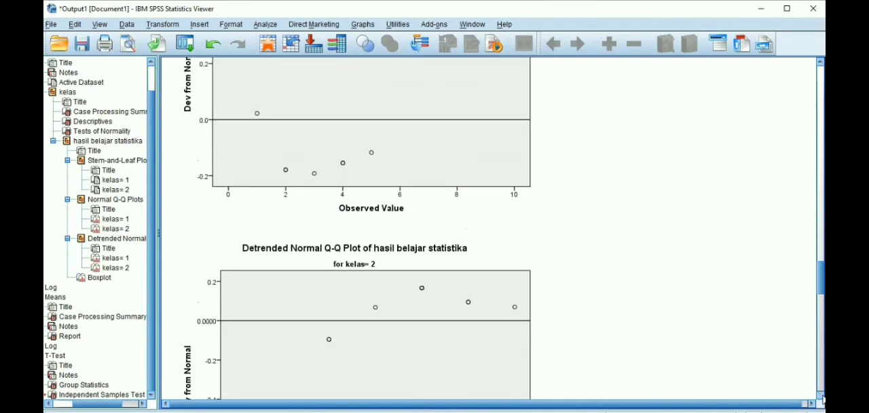
pyautogui.scroll(-1, 822, 399)
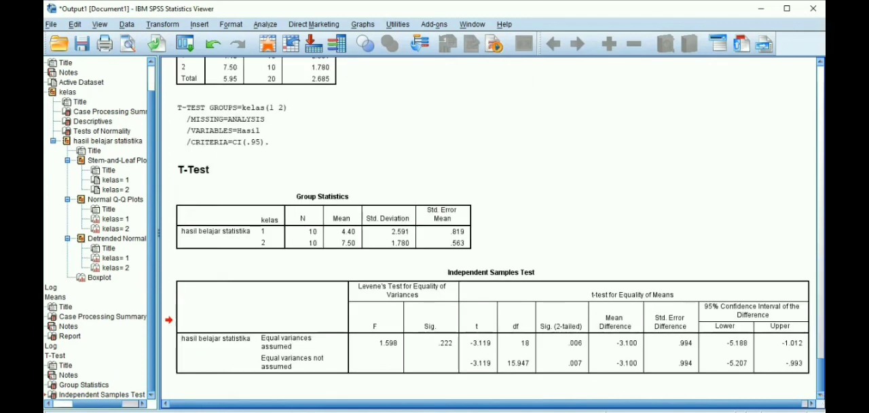
pyautogui.click(691, 269)
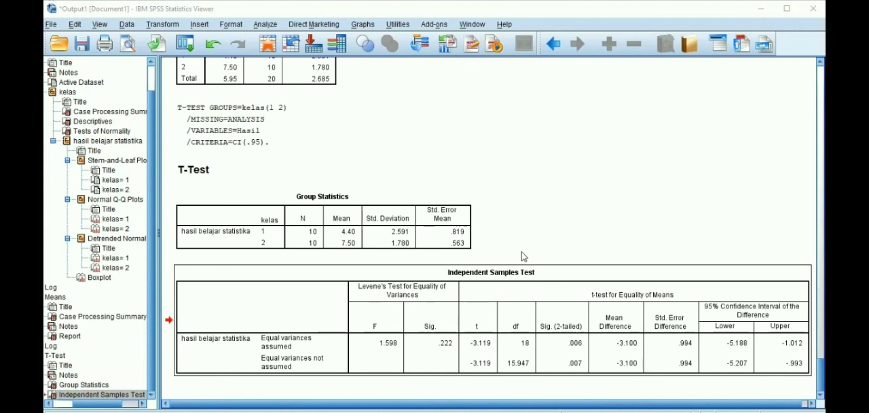
pyautogui.click(447, 306)
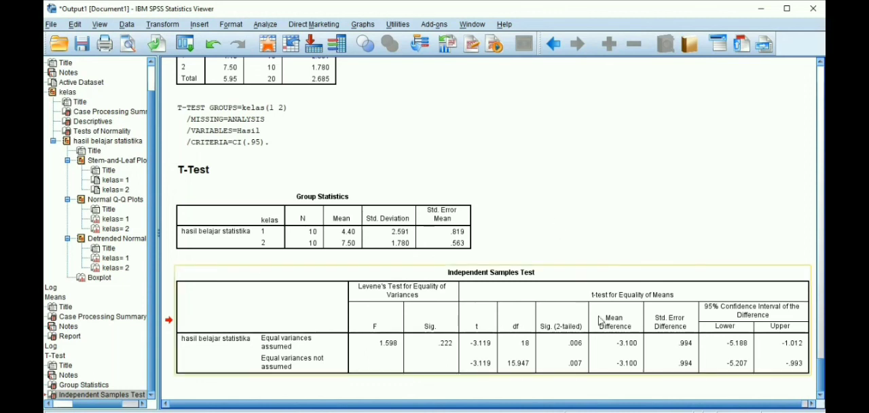
pyautogui.click(612, 360)
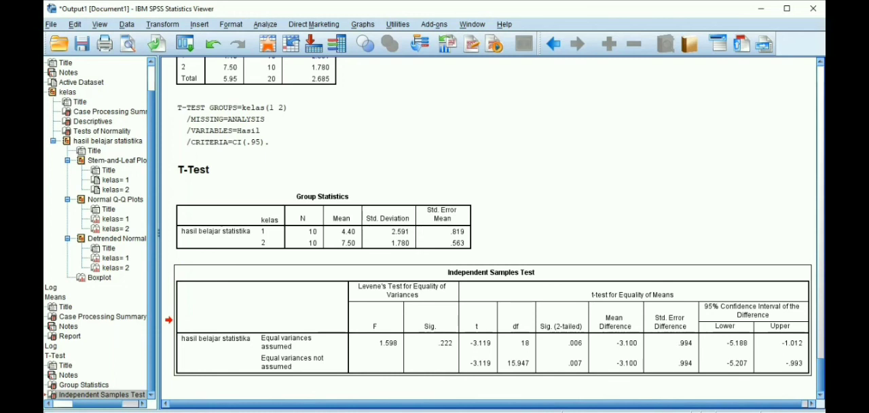